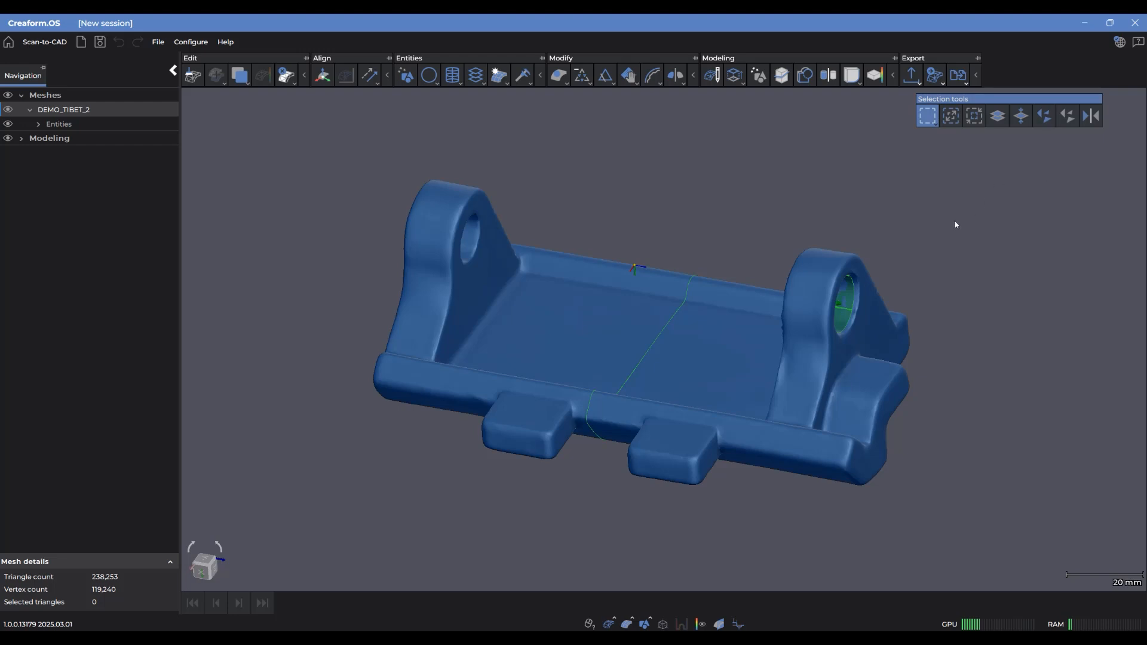
# Start a mesh-based sketch and choose Plane XY as its base plane
pyautogui.moveTo(784, 240); pyautogui.dragTo(758, 255, button='middle')
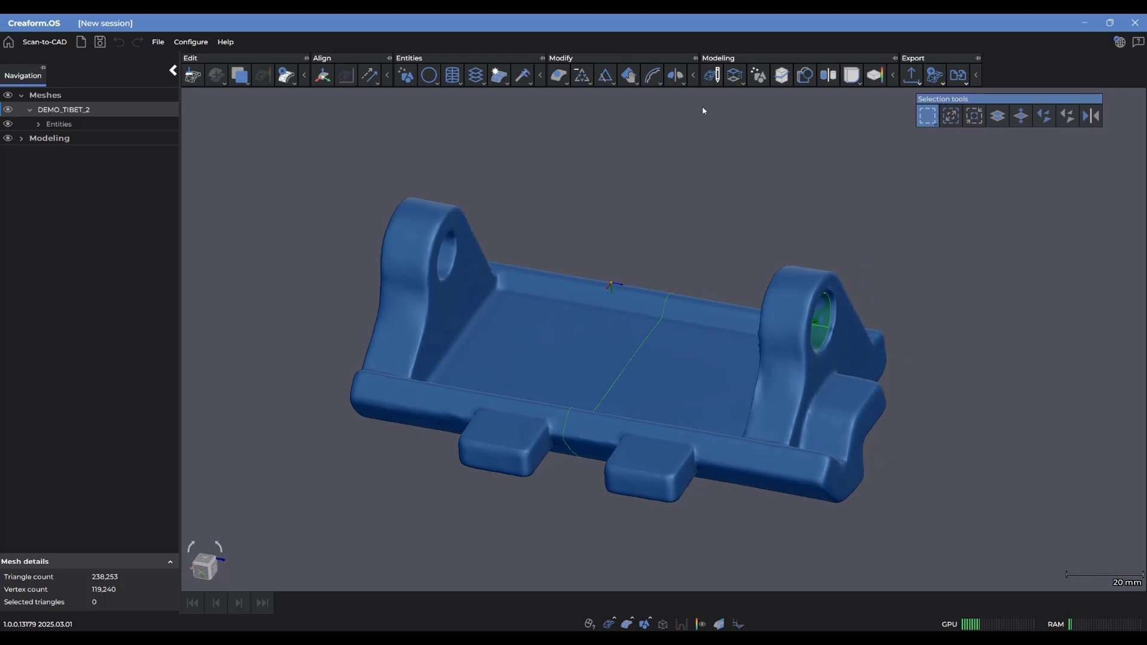
pyautogui.click(711, 75)
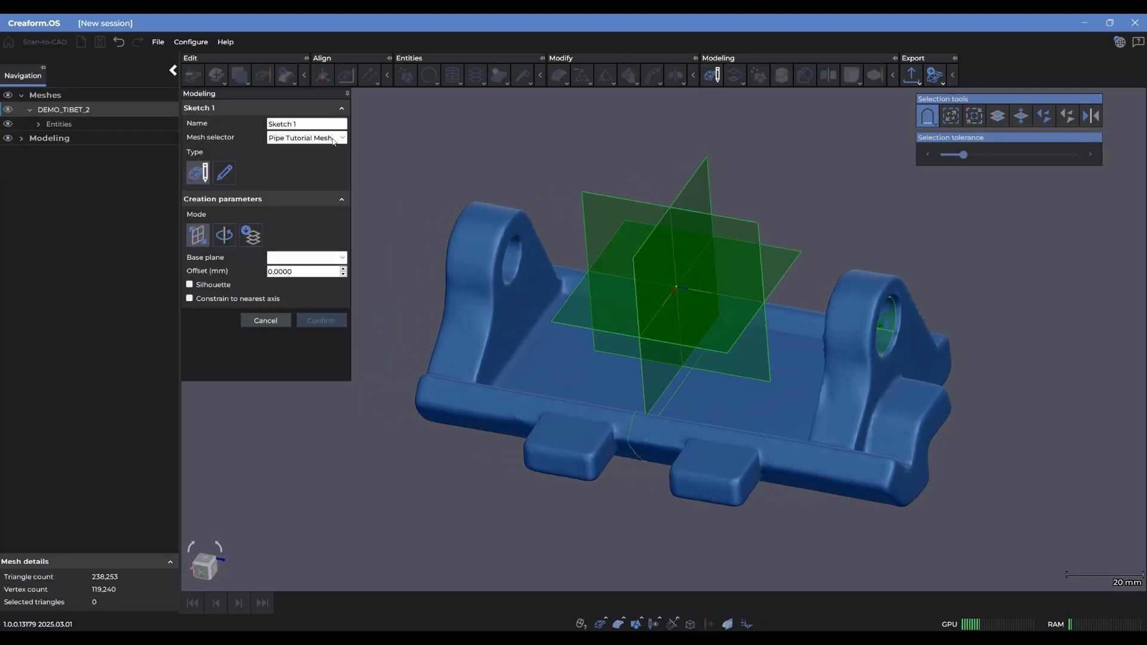
pyautogui.moveTo(515, 183); pyautogui.dragTo(530, 172)
pyautogui.moveTo(607, 160); pyautogui.dragTo(588, 177)
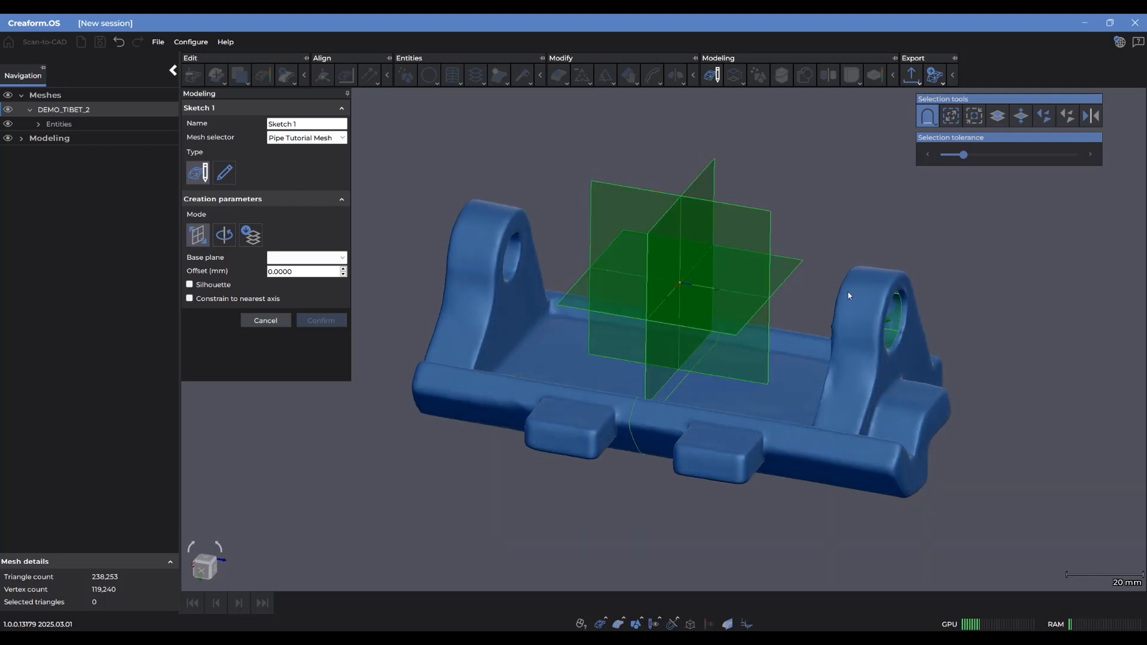
pyautogui.moveTo(883, 299); pyautogui.dragTo(887, 306, button='middle')
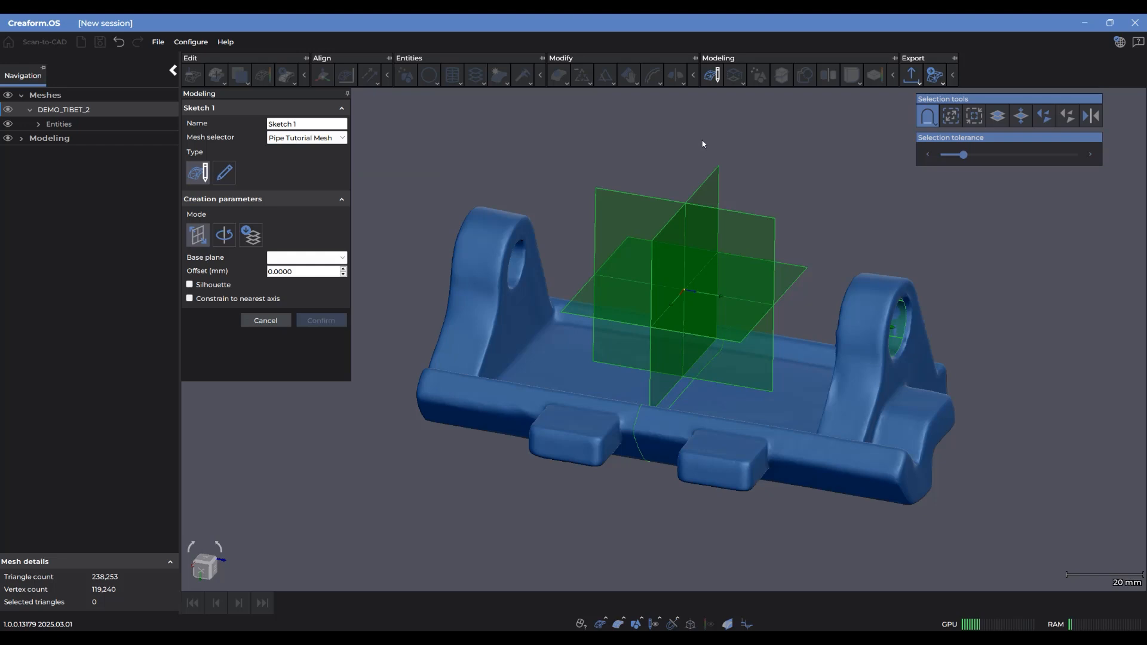
pyautogui.moveTo(813, 220); pyautogui.dragTo(840, 226)
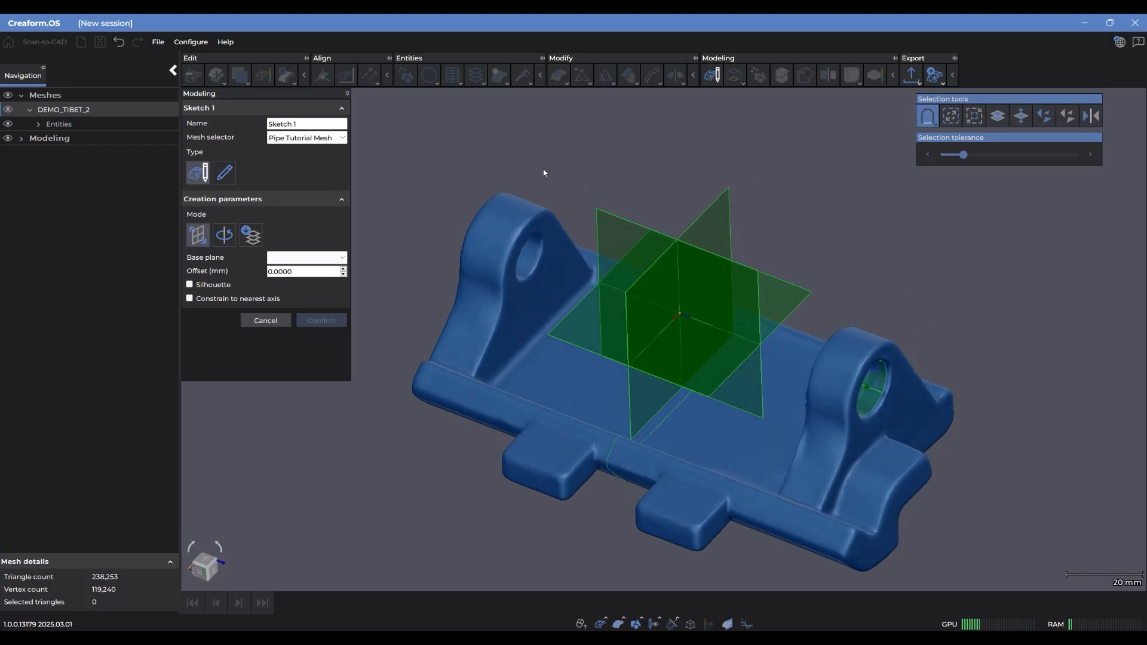
pyautogui.click(706, 226)
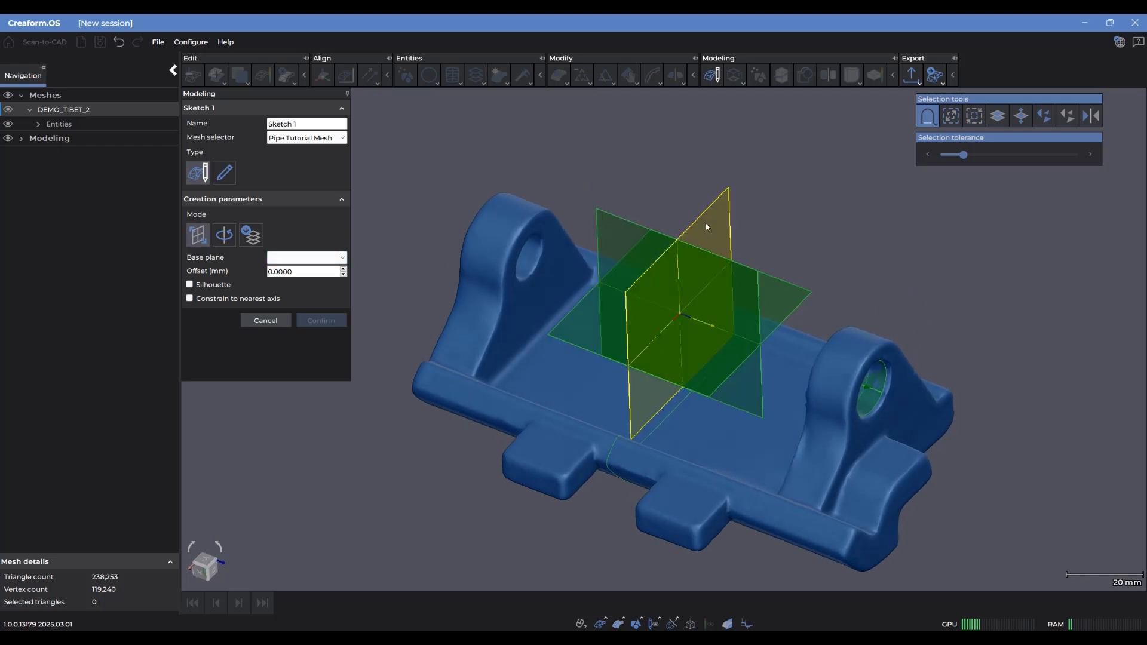
pyautogui.moveTo(788, 228); pyautogui.dragTo(785, 220)
pyautogui.moveTo(721, 442); pyautogui.dragTo(655, 454)
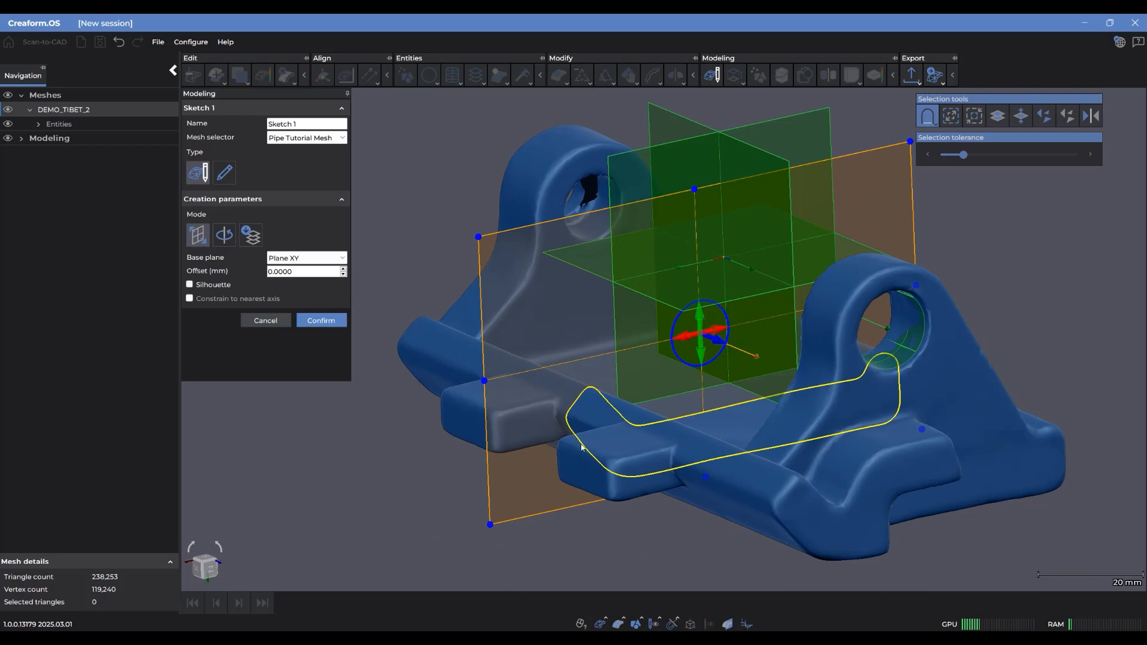
# Move the section plane to an offset of about -53.02 mm so it cuts through the lug at the far end
pyautogui.scroll(3, 607, 452)
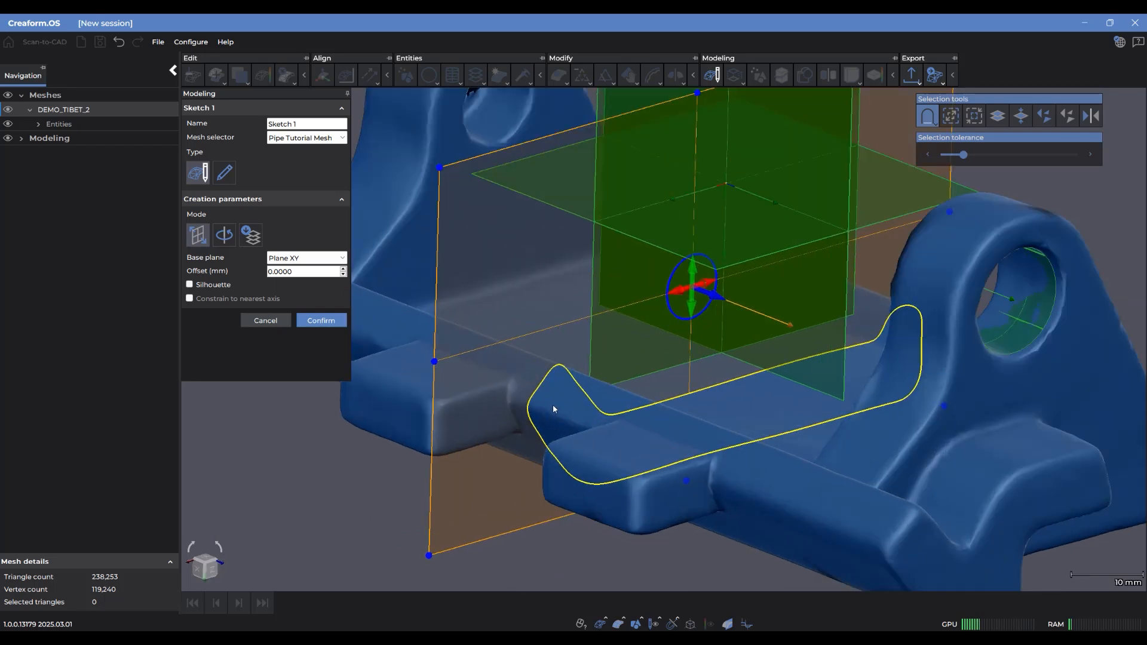
pyautogui.scroll(-3, 611, 443)
pyautogui.moveTo(612, 442); pyautogui.dragTo(663, 445)
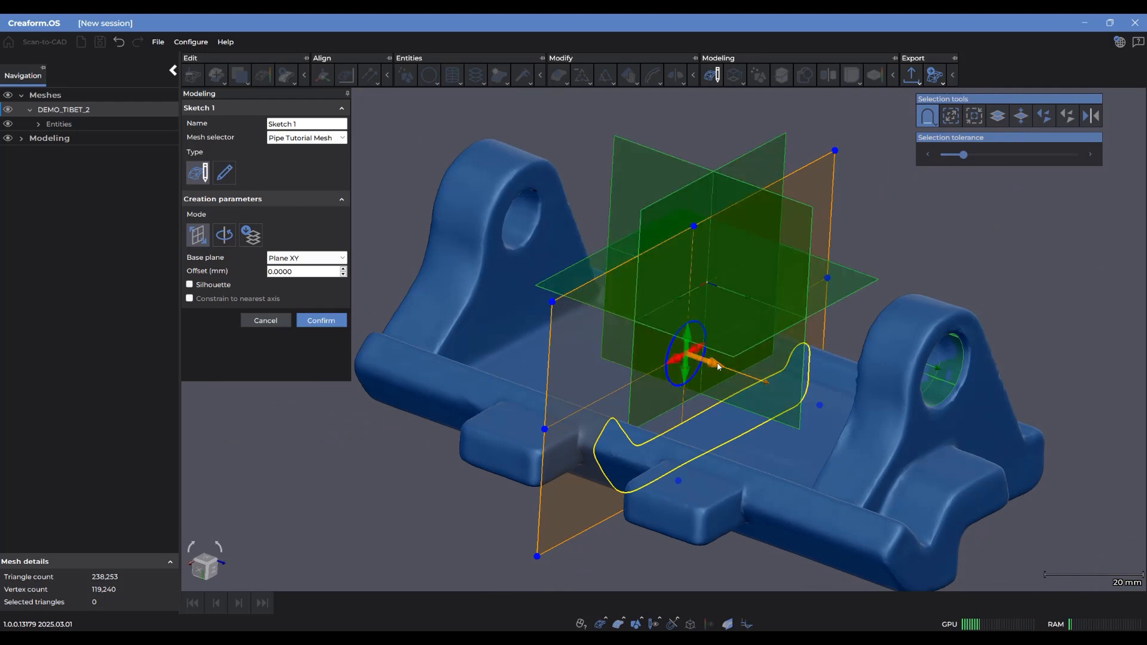
pyautogui.moveTo(718, 368)
pyautogui.mouseDown()
pyautogui.moveTo(666, 341)
pyautogui.moveTo(490, 293)
pyautogui.mouseUp()
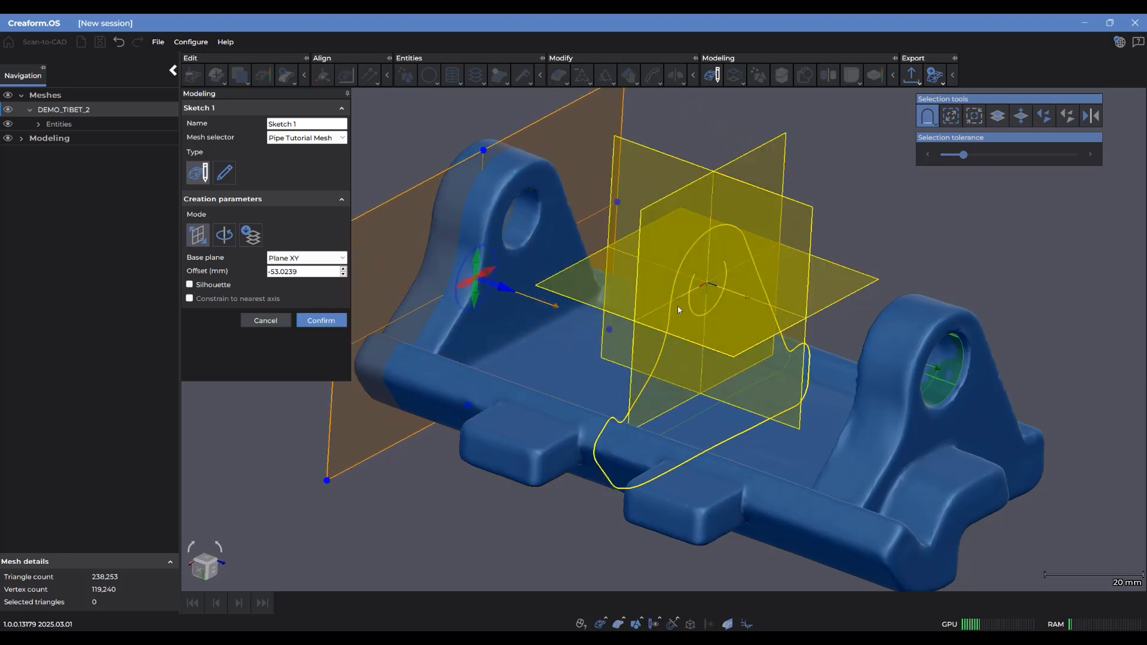
pyautogui.moveTo(527, 198); pyautogui.dragTo(610, 207, button='middle')
pyautogui.moveTo(583, 378); pyautogui.dragTo(558, 377)
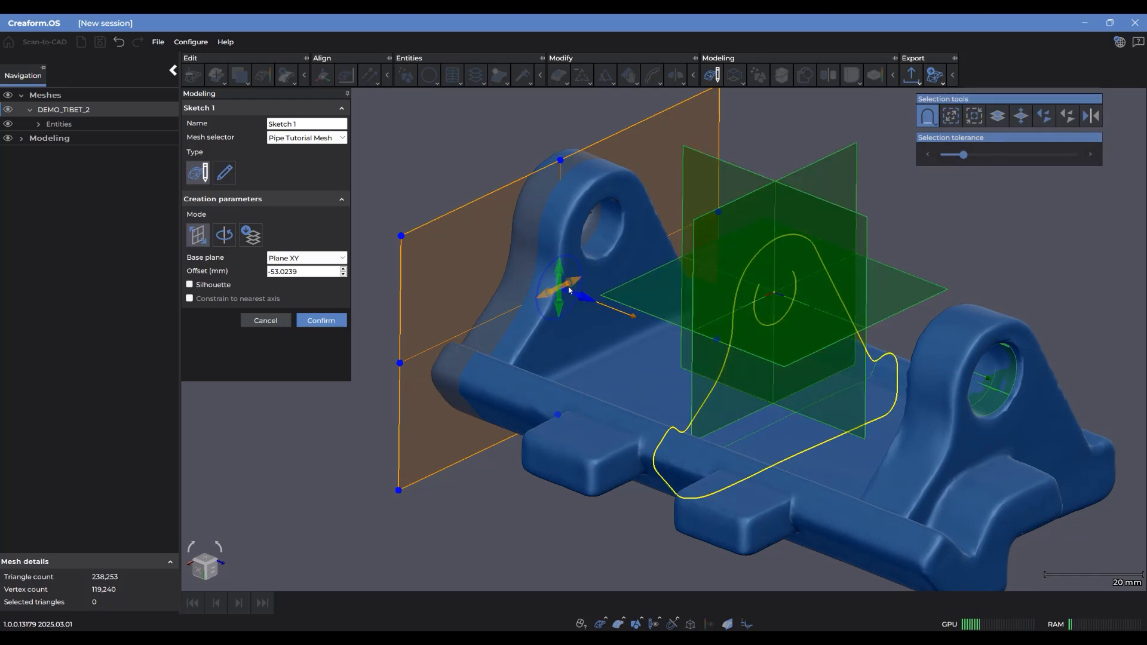
# Shrink the section plane so it captures only the profile of the part's front rim
pyautogui.scroll(-3, 576, 263)
pyautogui.moveTo(630, 284); pyautogui.dragTo(668, 325, button='middle')
pyautogui.moveTo(711, 181)
pyautogui.mouseDown()
pyautogui.moveTo(606, 233)
pyautogui.moveTo(556, 307)
pyautogui.moveTo(553, 350)
pyautogui.mouseUp()
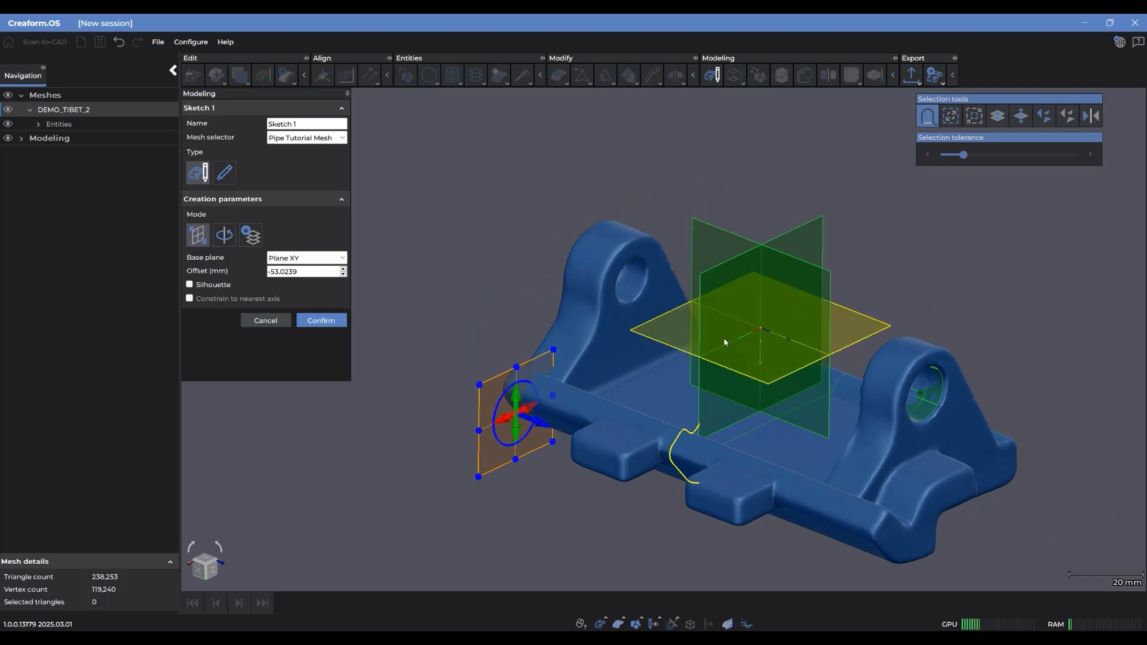
pyautogui.scroll(3, 594, 408)
pyautogui.scroll(2, 621, 368)
pyautogui.moveTo(574, 381); pyautogui.dragTo(529, 413, button='middle')
pyautogui.scroll(-1, 619, 405)
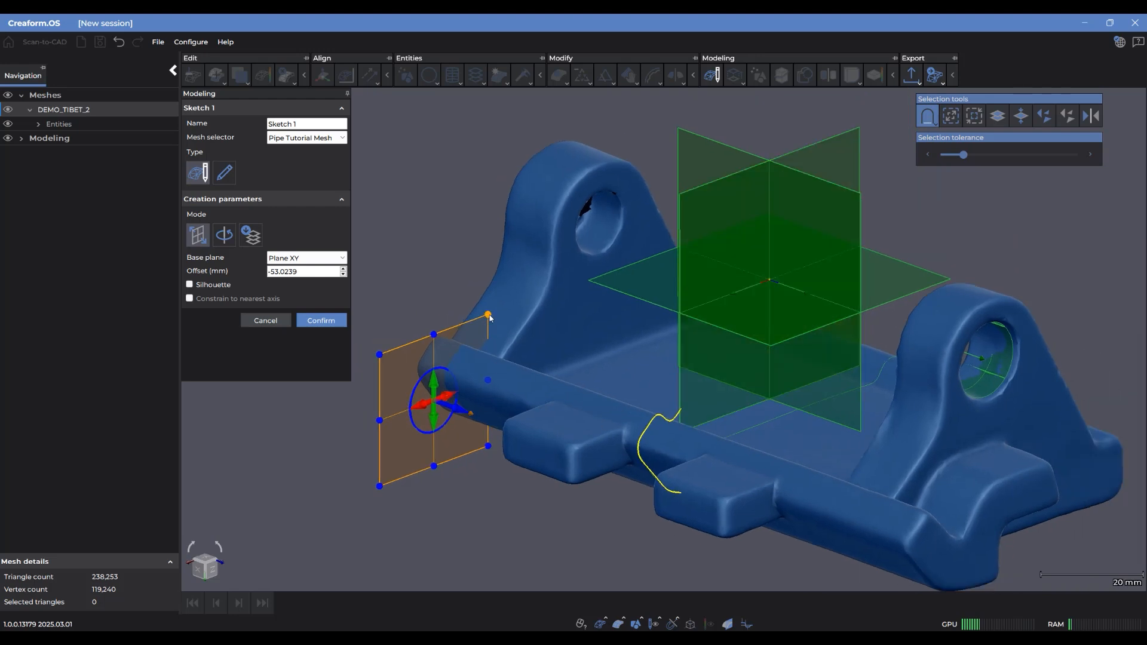
pyautogui.scroll(1, 679, 415)
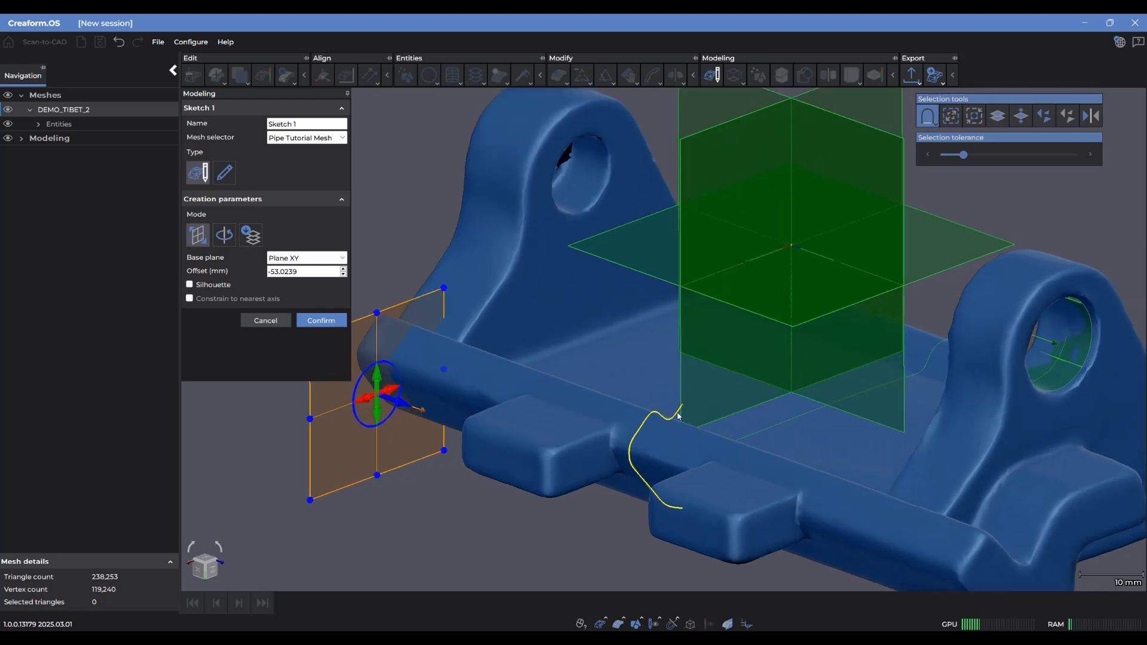
pyautogui.scroll(-1, 649, 480)
pyautogui.moveTo(583, 431); pyautogui.dragTo(672, 449, button='middle')
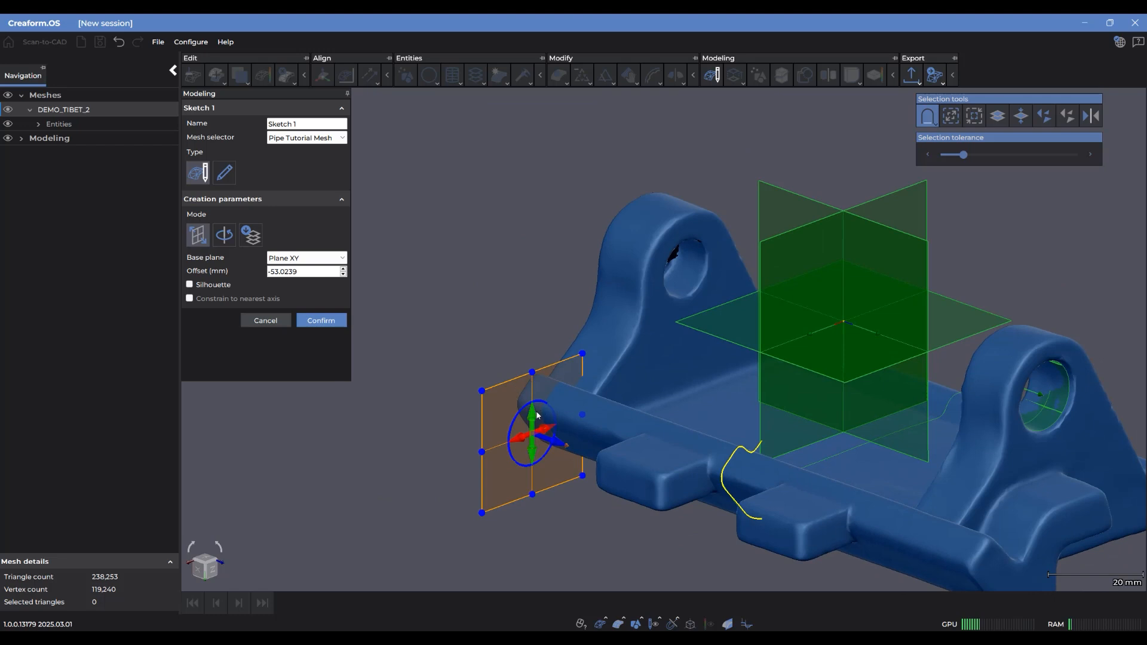
# Rotate the section plane about its normal and enlarge it to take in the lug and most of the base profile
pyautogui.moveTo(541, 405)
pyautogui.mouseDown()
pyautogui.moveTo(512, 430)
pyautogui.moveTo(514, 406)
pyautogui.moveTo(533, 399)
pyautogui.moveTo(565, 414)
pyautogui.moveTo(556, 417)
pyautogui.mouseUp()
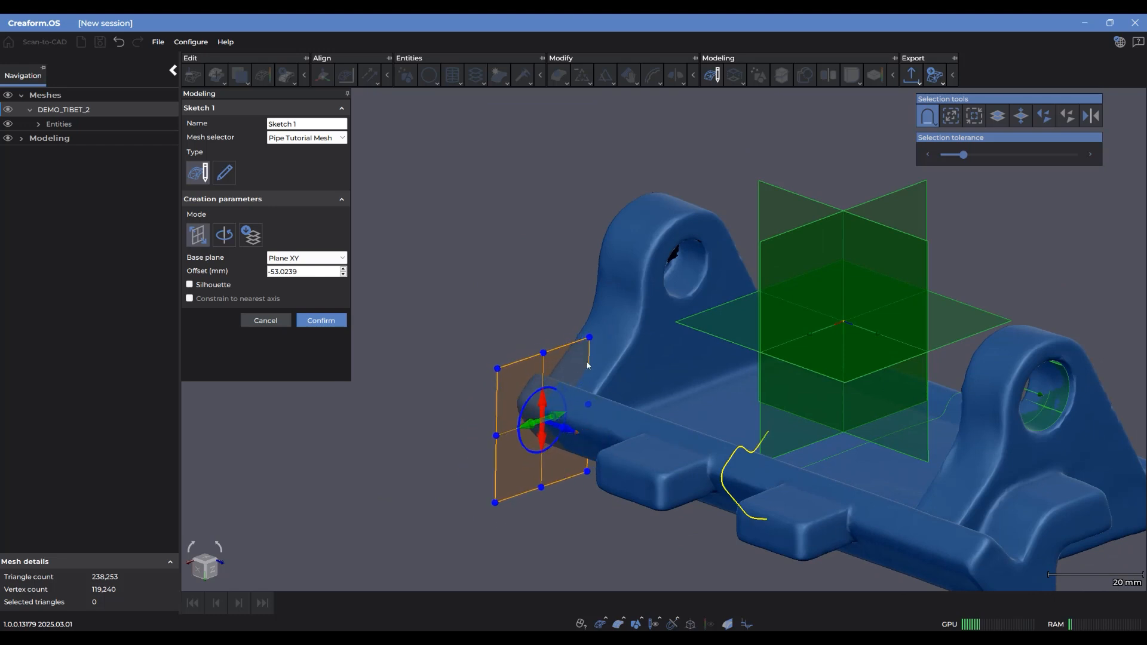
pyautogui.moveTo(590, 338)
pyautogui.mouseDown()
pyautogui.moveTo(862, 95)
pyautogui.moveTo(768, 113)
pyautogui.moveTo(750, 130)
pyautogui.mouseUp()
pyautogui.scroll(-3, 752, 327)
pyautogui.moveTo(710, 321); pyautogui.dragTo(655, 333, button='middle')
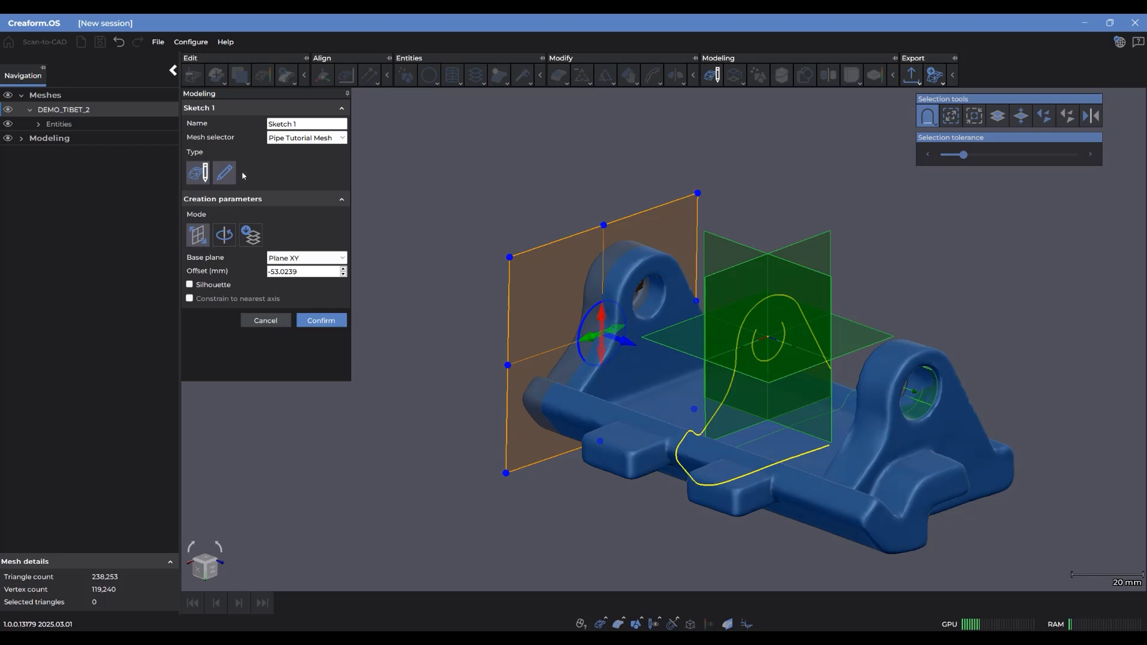
# Shift the section plane outward along its normal to an offset of about -55.79 mm
pyautogui.scroll(3, 761, 448)
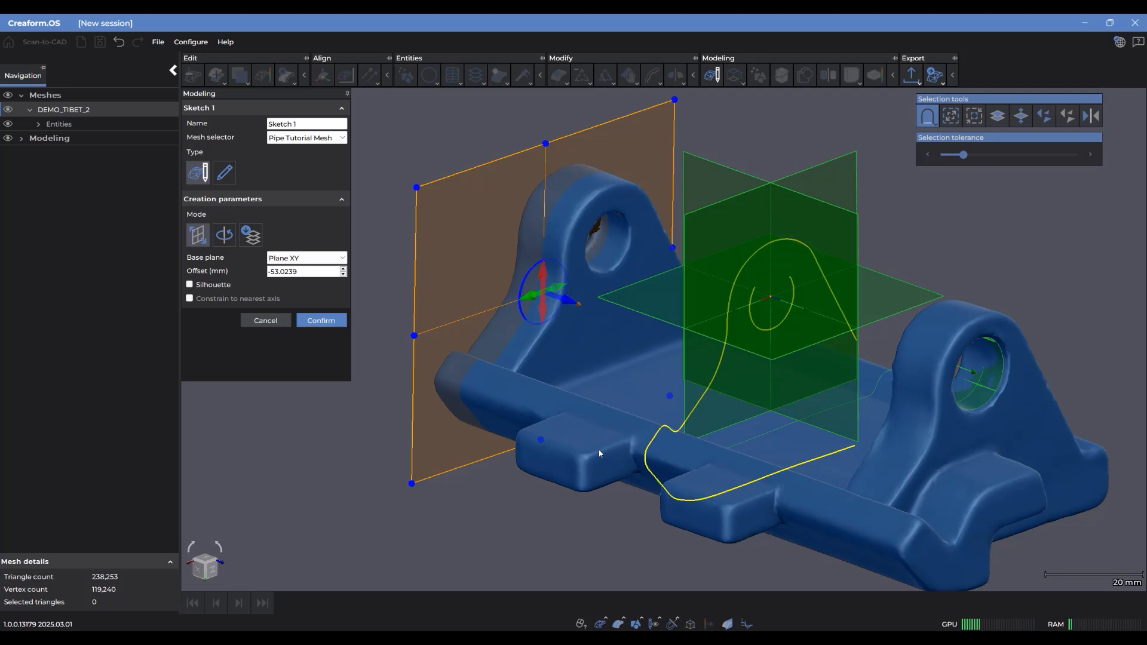
pyautogui.scroll(-1, 607, 437)
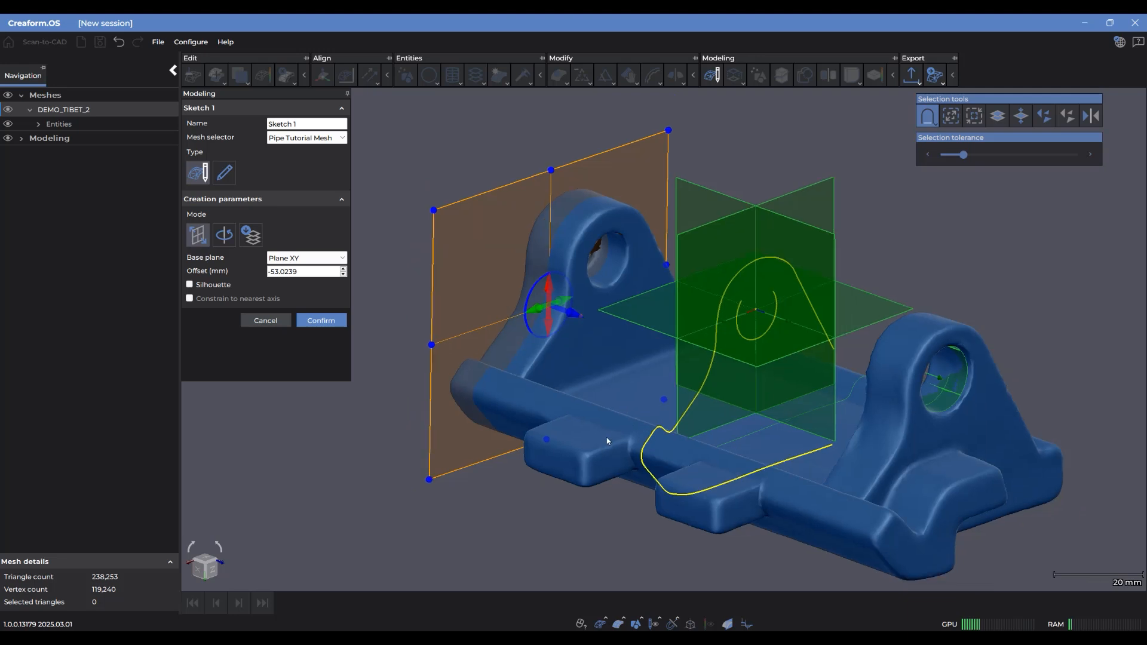
pyautogui.moveTo(465, 345); pyautogui.dragTo(448, 341, button='middle')
pyautogui.moveTo(563, 313); pyautogui.dragTo(586, 314, button='middle')
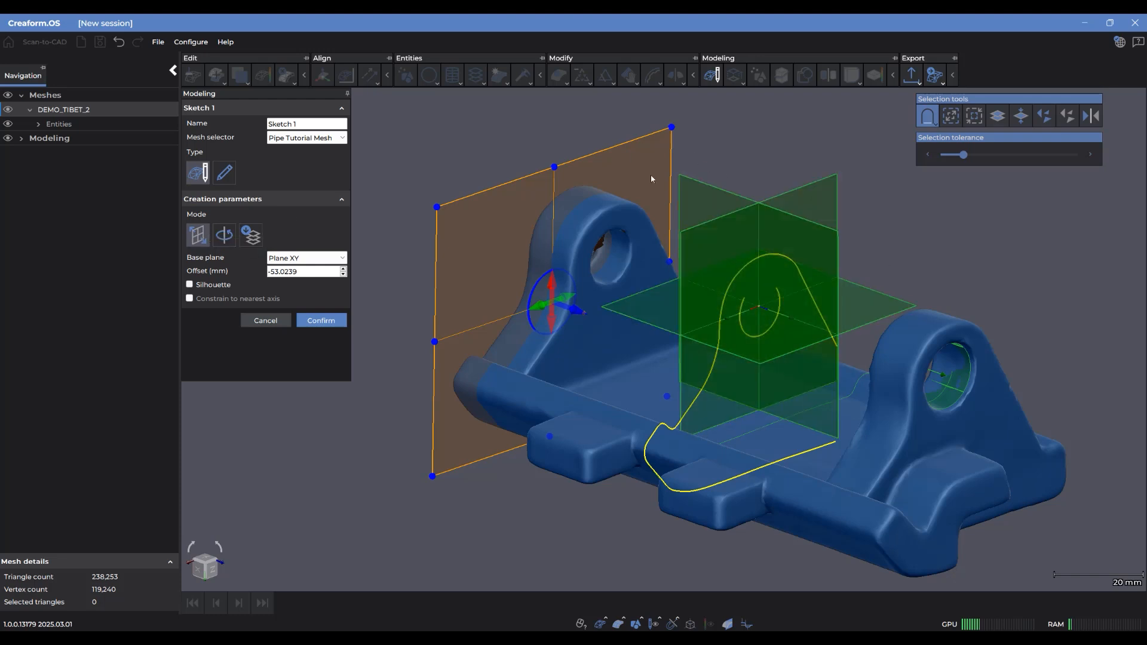
pyautogui.moveTo(582, 312)
pyautogui.mouseDown()
pyautogui.moveTo(660, 350)
pyautogui.moveTo(591, 347)
pyautogui.mouseUp()
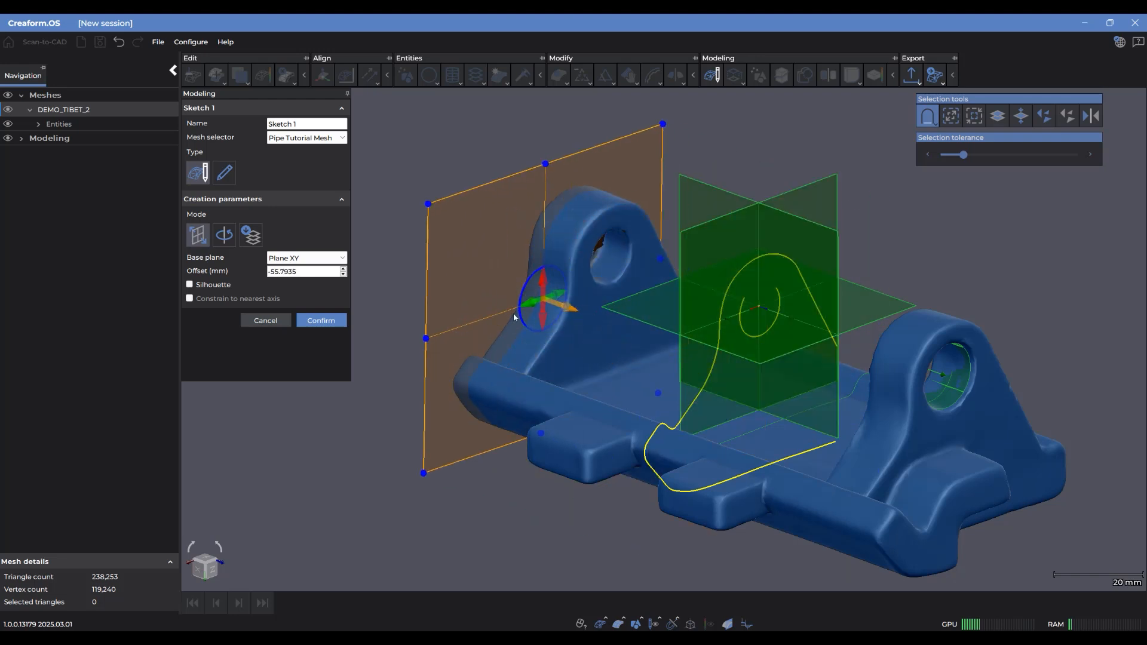
# Switch the sketch to Radial mode with Cylinder 1 - Axis as the axis and Plane XZ as the base plane
pyautogui.click(221, 238)
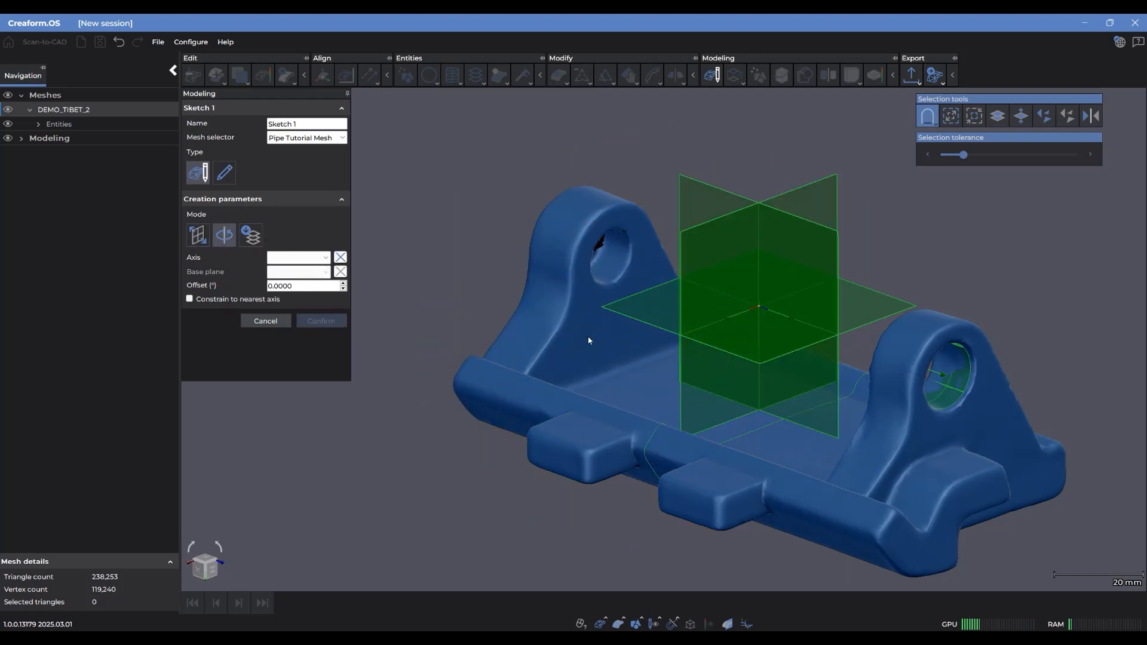
pyautogui.moveTo(588, 338); pyautogui.dragTo(565, 333, button='middle')
pyautogui.moveTo(564, 333); pyautogui.dragTo(609, 392)
pyautogui.moveTo(609, 392); pyautogui.dragTo(574, 346, button='middle')
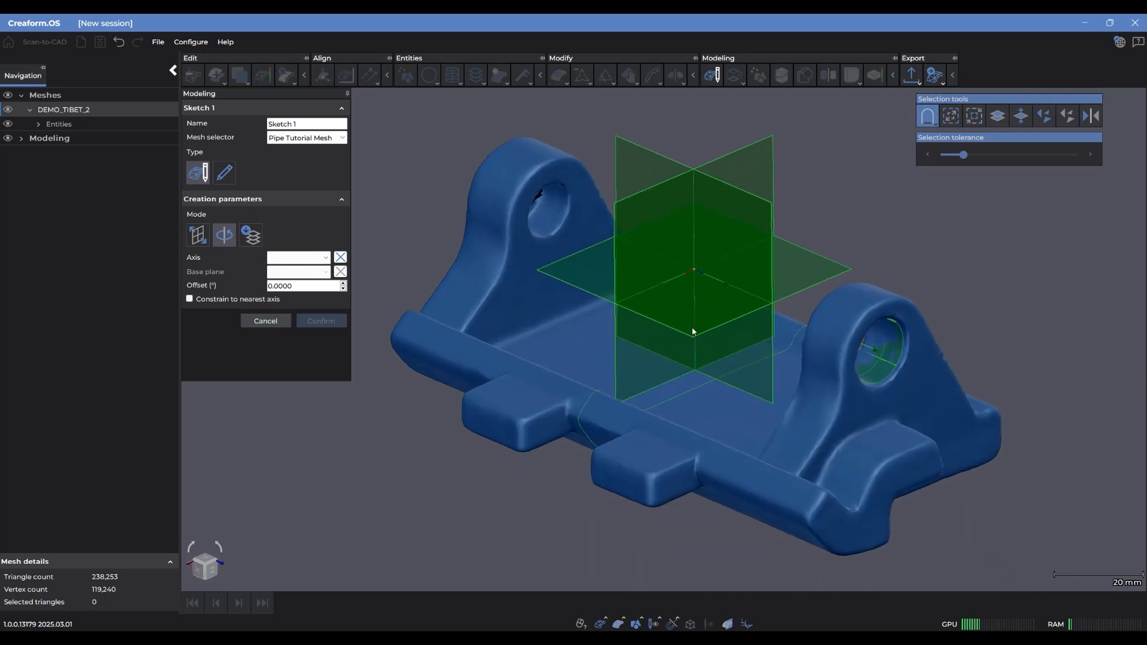
pyautogui.click(312, 256)
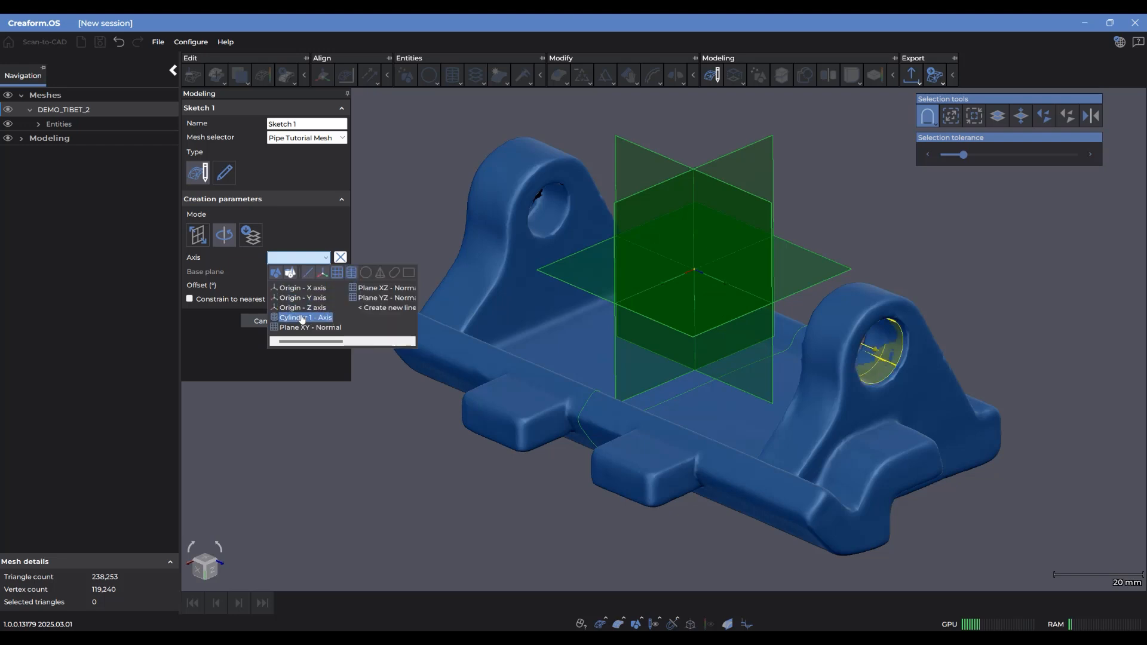
pyautogui.click(304, 318)
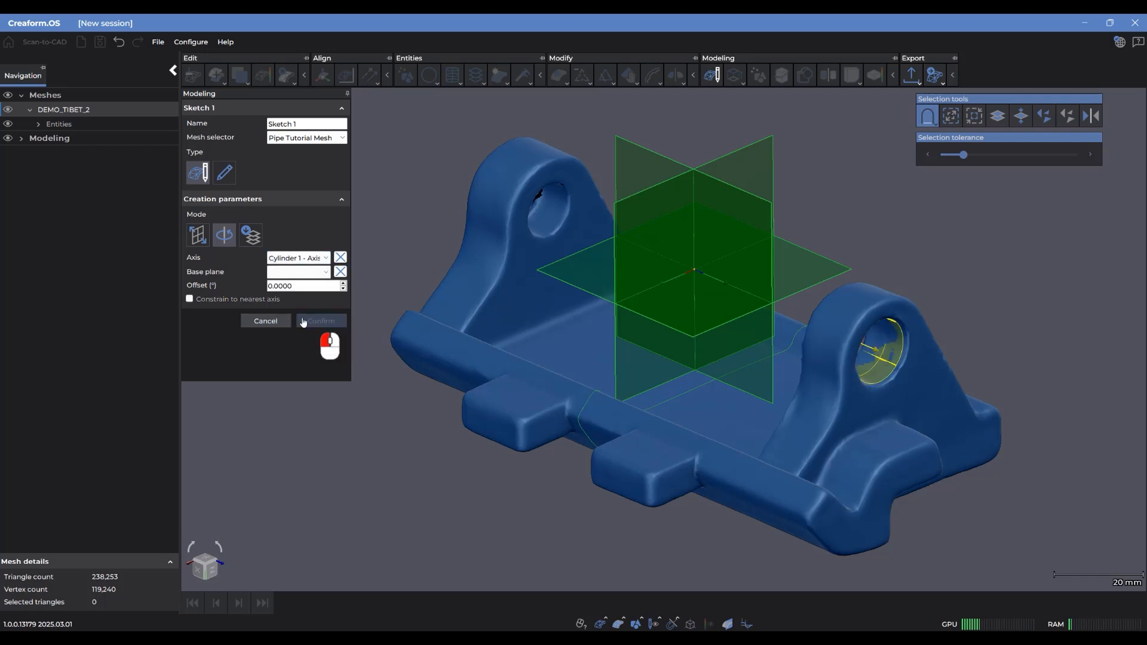
pyautogui.click(293, 273)
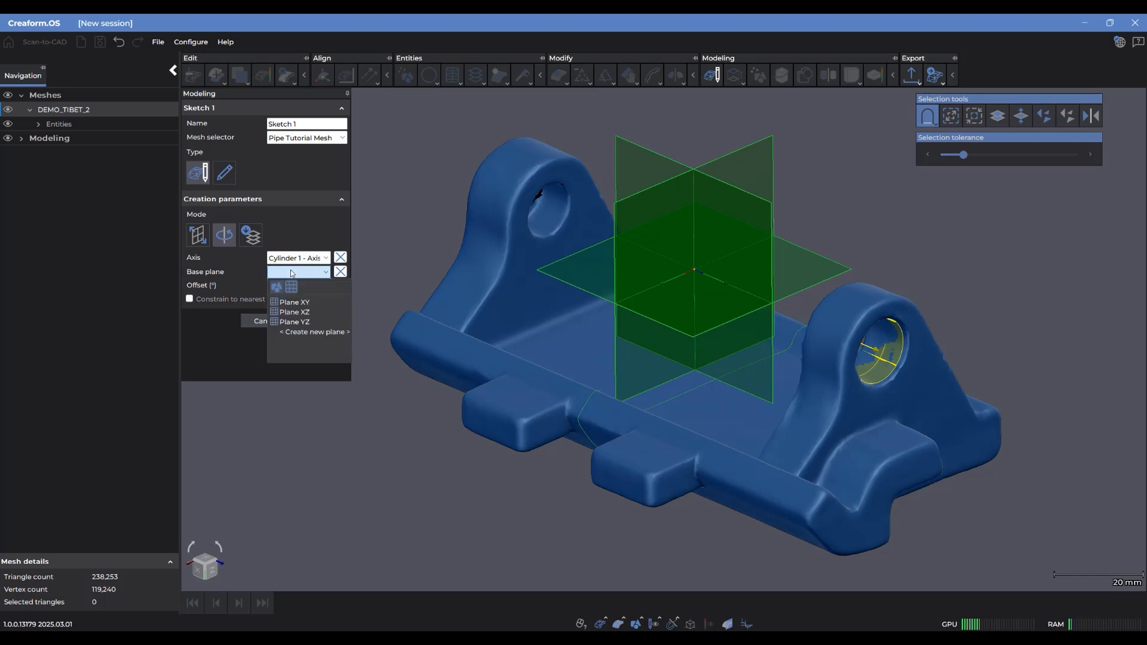
pyautogui.click(295, 312)
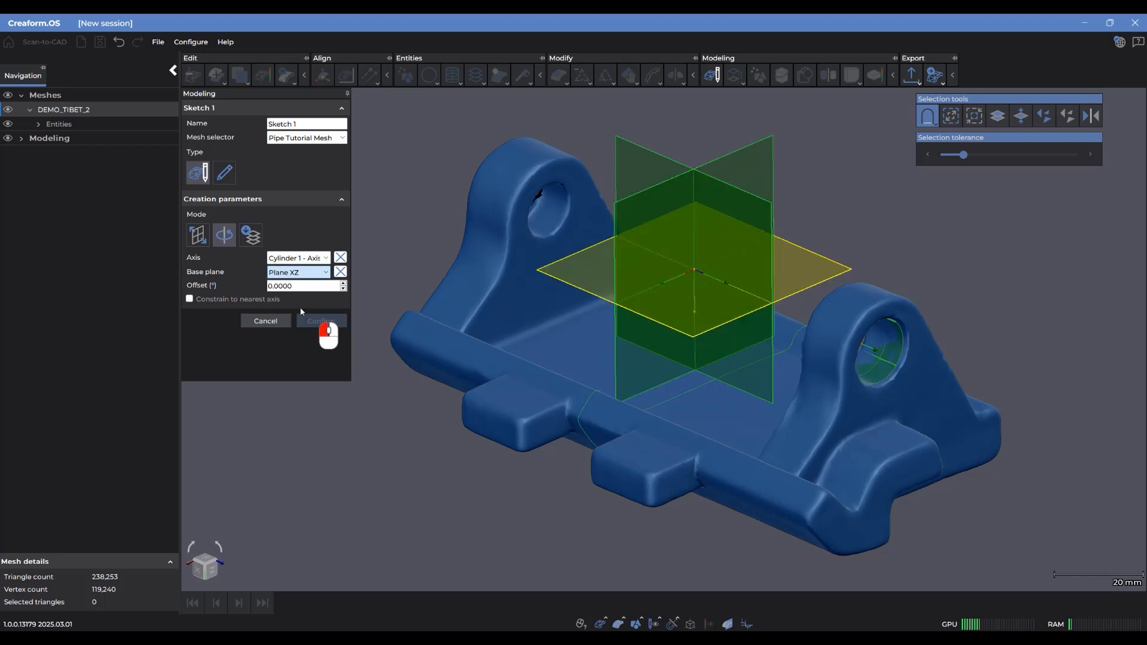
# Rotate the radial section plane around the cylinder axis to an offset of about 124.61°
pyautogui.moveTo(909, 271); pyautogui.dragTo(897, 294, button='middle')
pyautogui.scroll(-2, 898, 293)
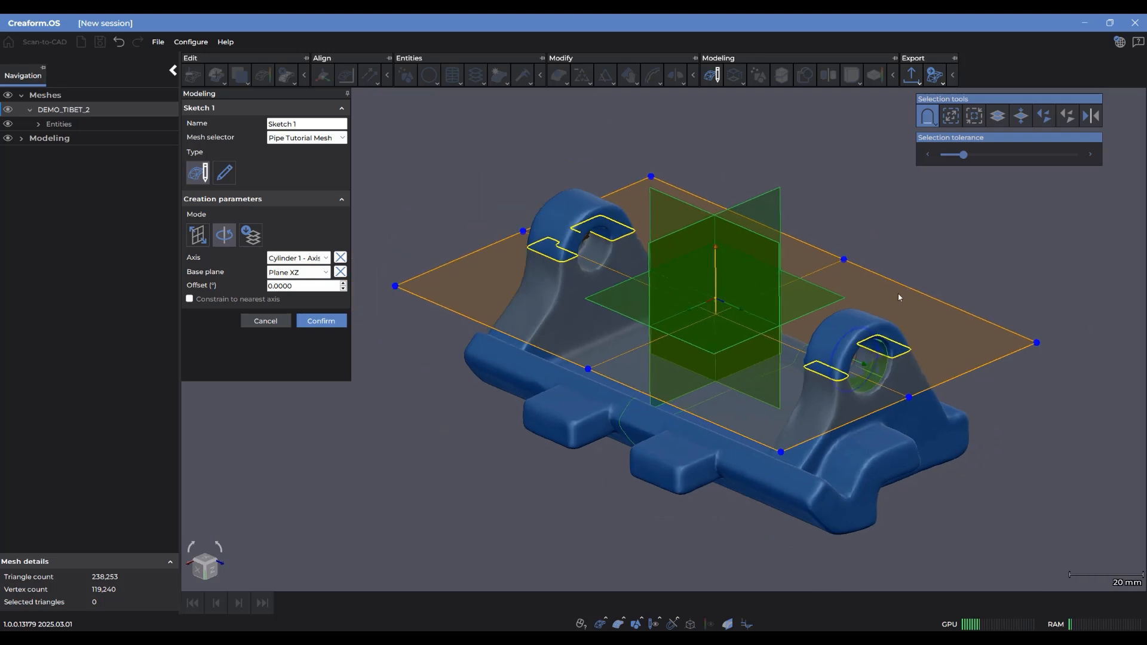
pyautogui.scroll(2, 876, 359)
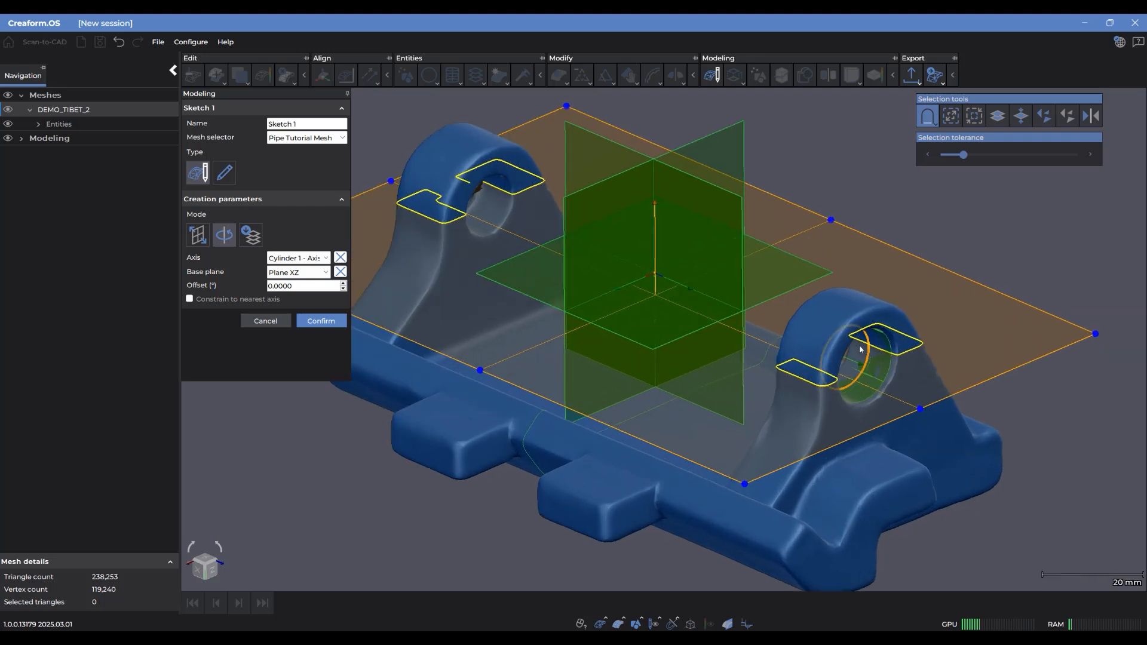
pyautogui.moveTo(871, 350); pyautogui.dragTo(887, 297)
pyautogui.scroll(-3, 659, 363)
pyautogui.moveTo(658, 362); pyautogui.dragTo(676, 371, button='middle')
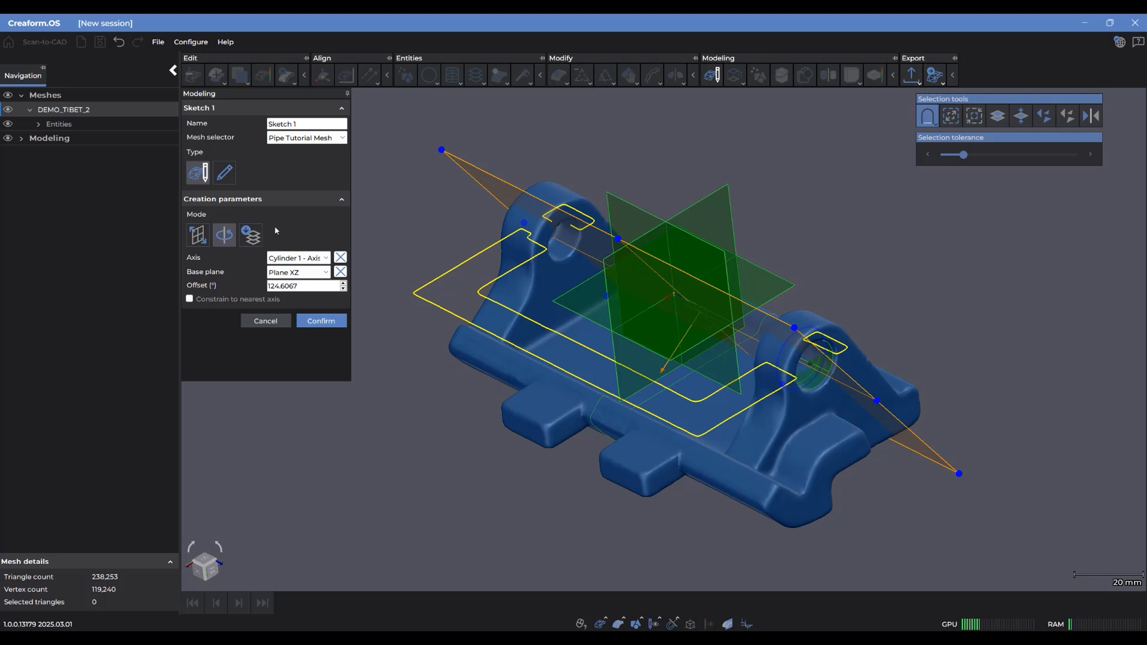
# Switch the sketch to Existing cross-section mode and use Cross-section 1 as its source
pyautogui.click(253, 234)
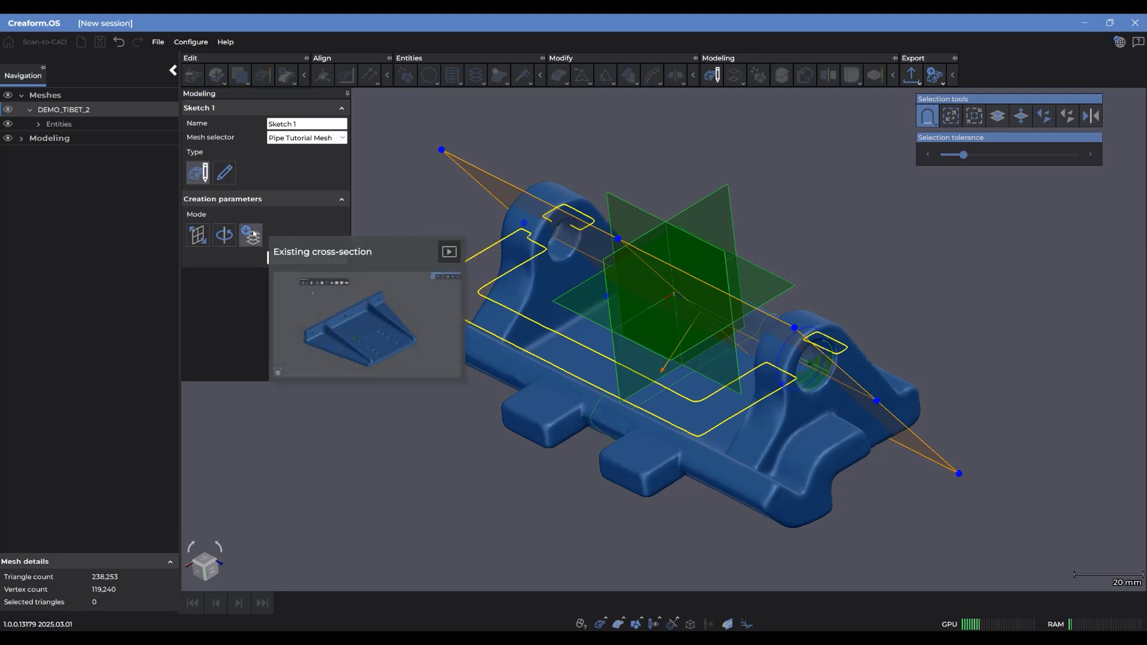
pyautogui.scroll(5, 535, 327)
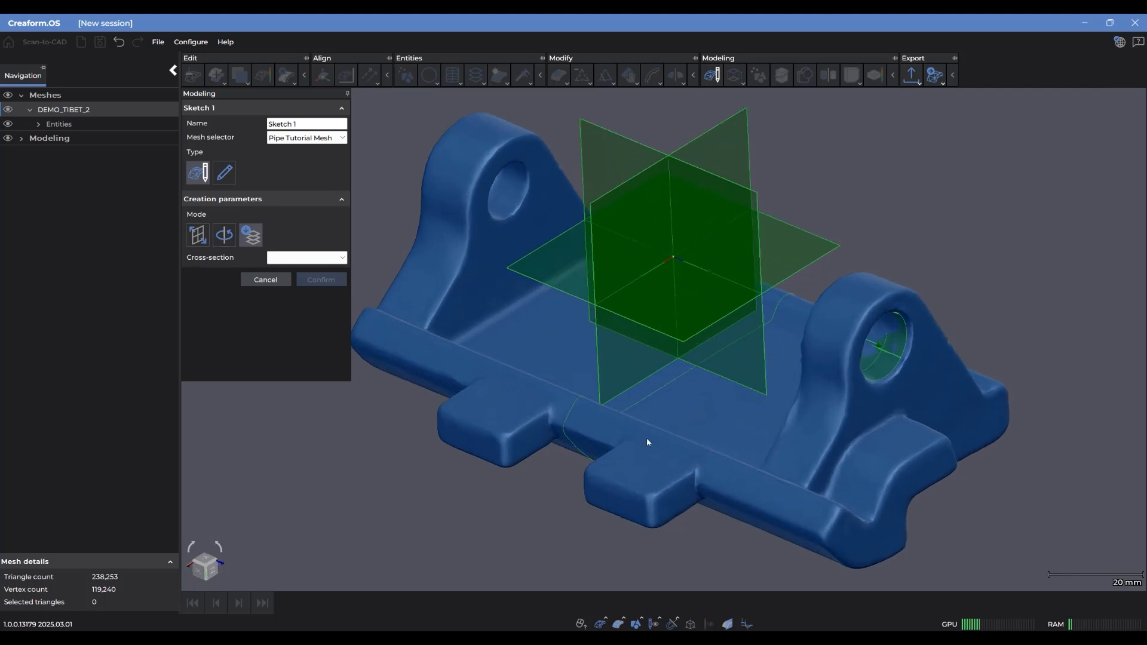
pyautogui.click(581, 400)
pyautogui.click(334, 258)
pyautogui.click(327, 298)
pyautogui.moveTo(607, 429)
pyautogui.mouseDown()
pyautogui.moveTo(647, 440)
pyautogui.moveTo(623, 418)
pyautogui.mouseUp()
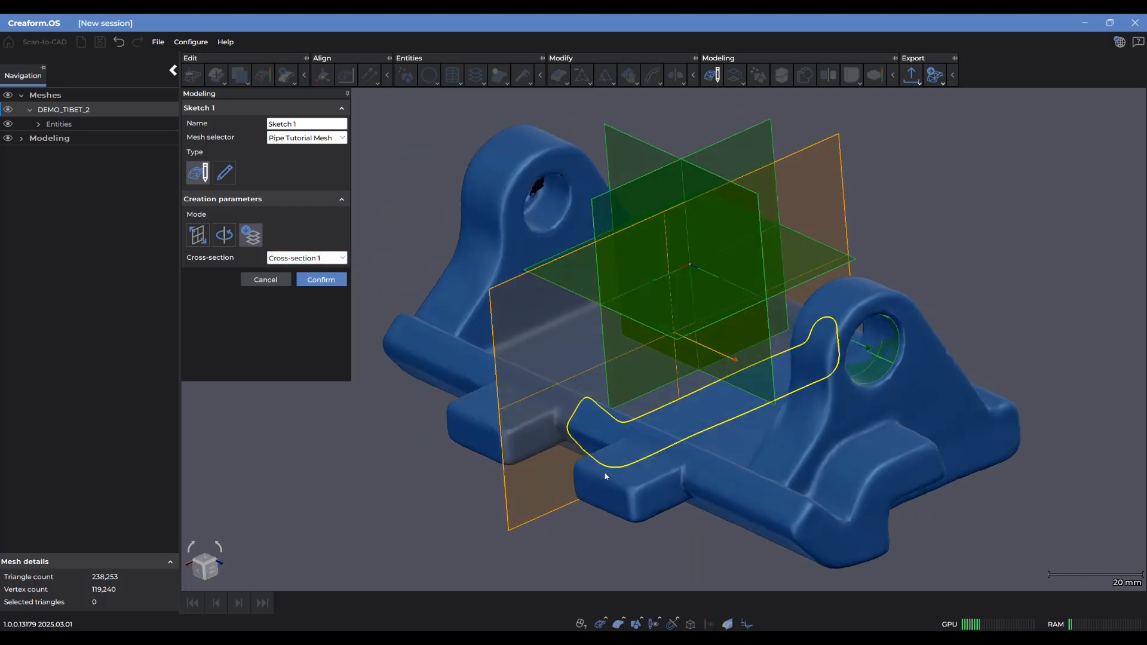
pyautogui.moveTo(840, 369); pyautogui.dragTo(822, 336)
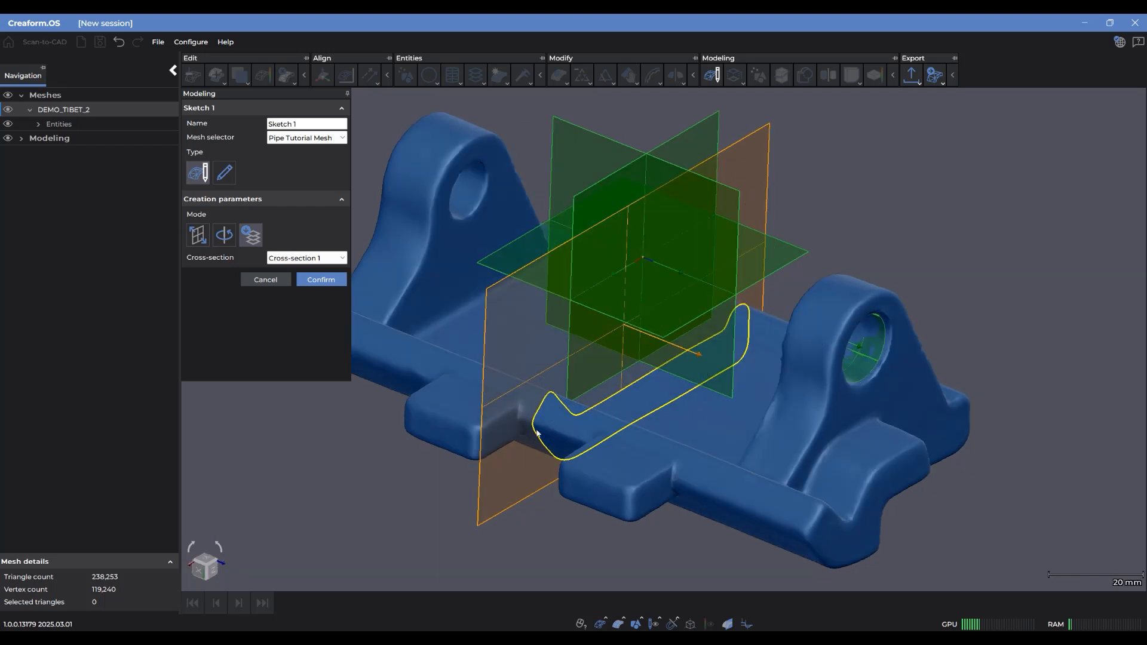
# Switch the sketch to base-plane mode and define the base plane by selecting the mesh on the outer face of the near lug
pyautogui.click(204, 239)
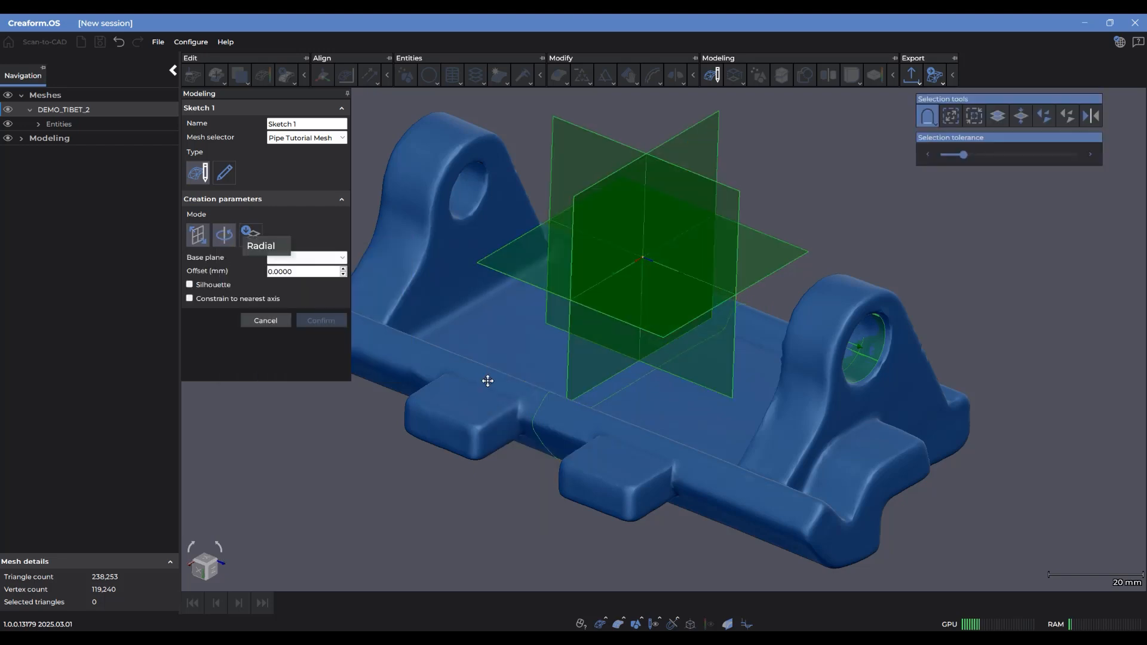
pyautogui.moveTo(864, 406); pyautogui.dragTo(862, 406)
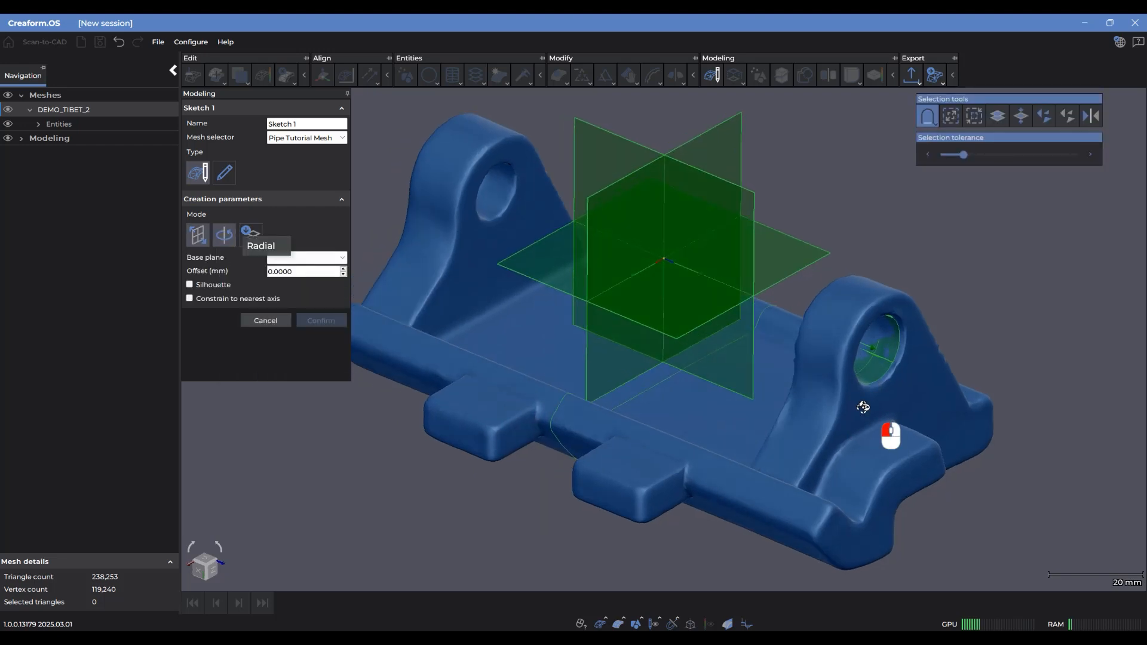
pyautogui.moveTo(837, 392); pyautogui.dragTo(695, 374, button='middle')
pyautogui.press('ctrl')
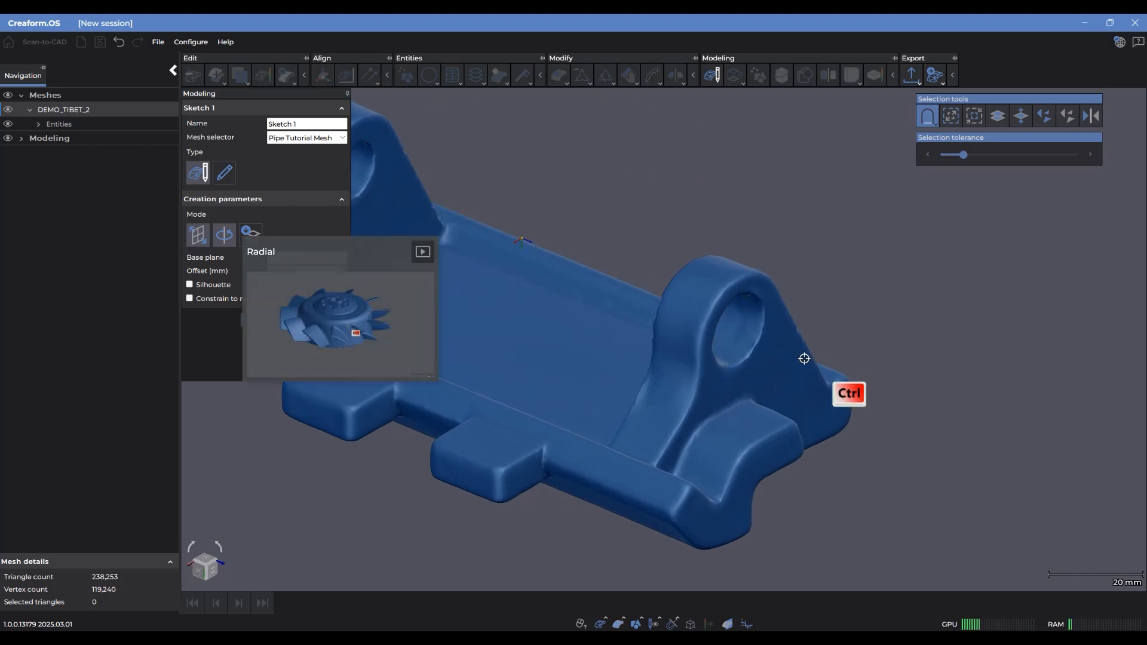
pyautogui.keyDown('ctrl'); pyautogui.click(788, 357); pyautogui.keyUp('ctrl')
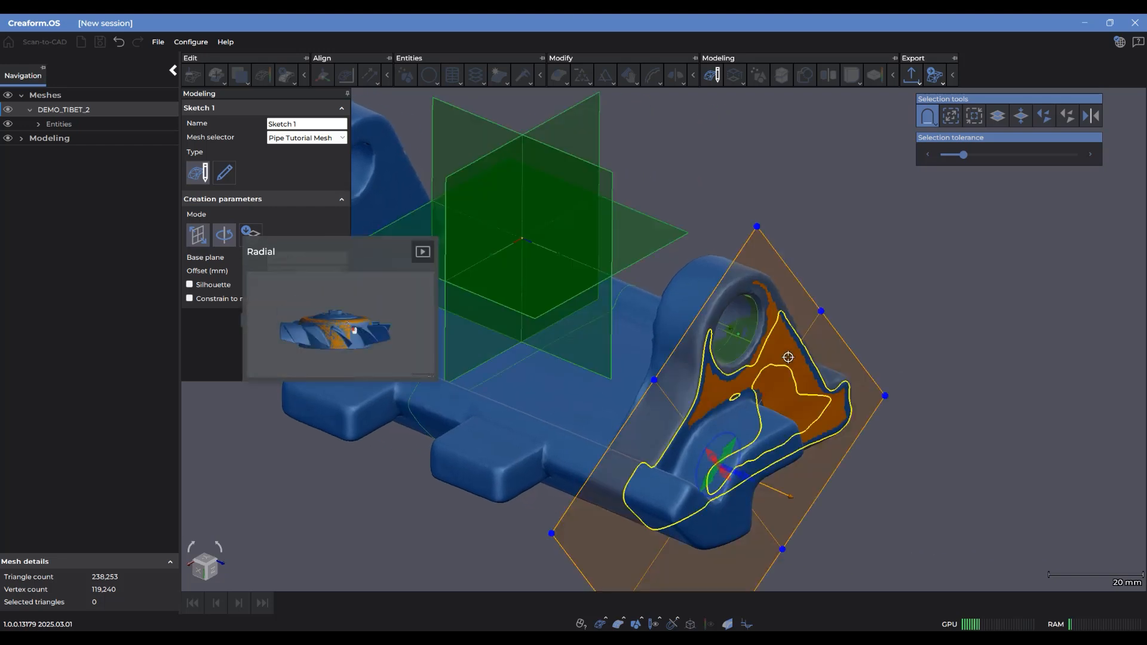
pyautogui.moveTo(764, 363); pyautogui.dragTo(612, 356)
pyautogui.click(700, 454)
pyautogui.moveTo(612, 357); pyautogui.dragTo(669, 367, button='middle')
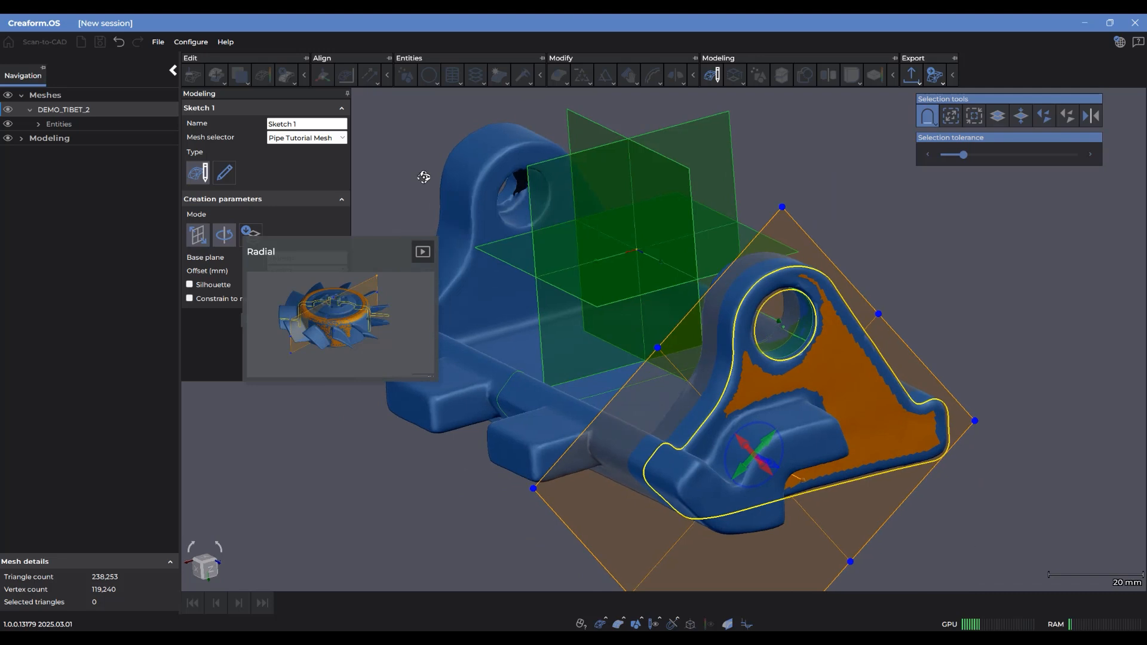
# Constrain the mesh-based section plane to the nearest axis
pyautogui.click(212, 301)
pyautogui.moveTo(884, 397); pyautogui.dragTo(851, 371)
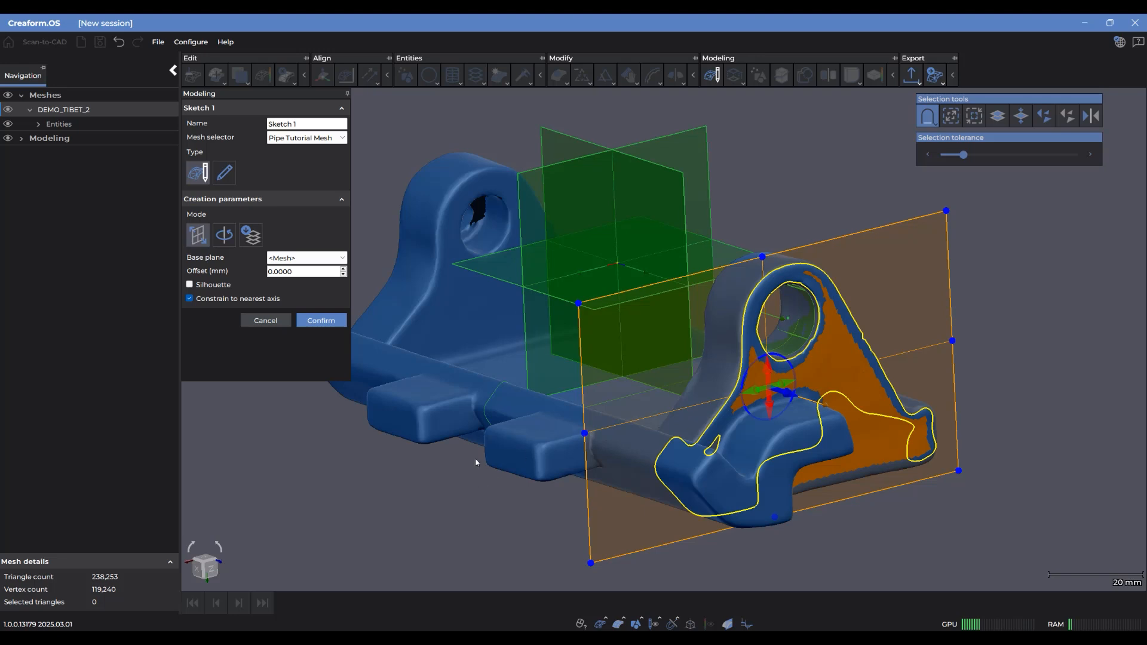
pyautogui.moveTo(577, 428); pyautogui.dragTo(537, 469)
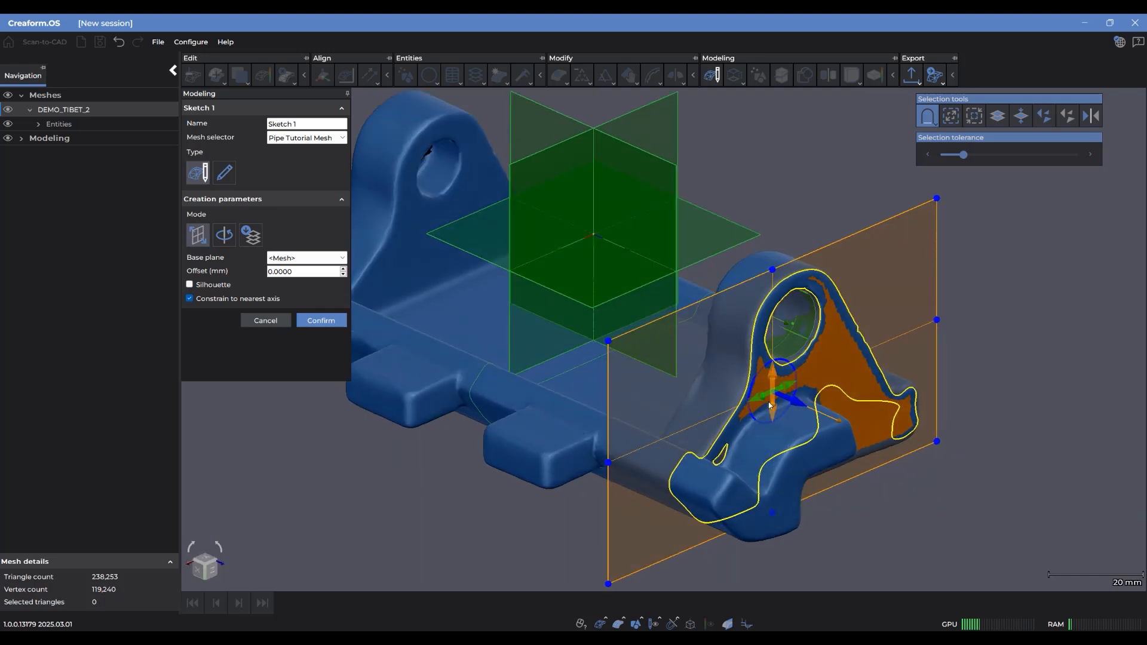
# Shift the constrained section plane inward to an offset of about -7.03 mm and confirm the sketch plane
pyautogui.moveTo(800, 405); pyautogui.dragTo(757, 403)
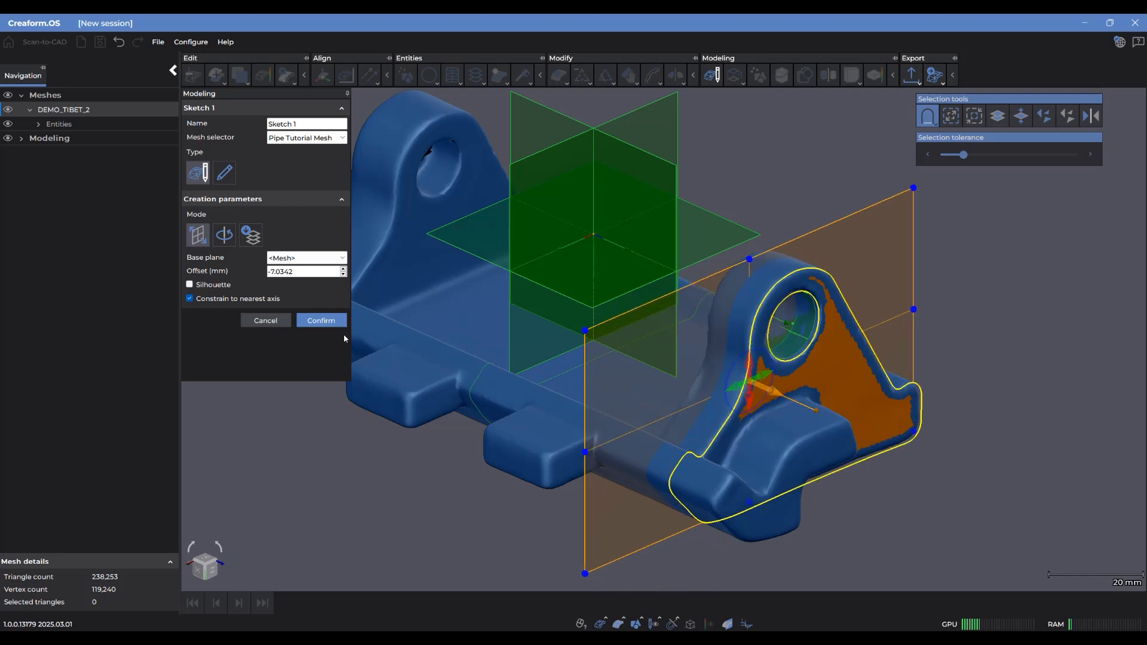
pyautogui.click(320, 320)
pyautogui.moveTo(691, 396); pyautogui.dragTo(679, 416, button='middle')
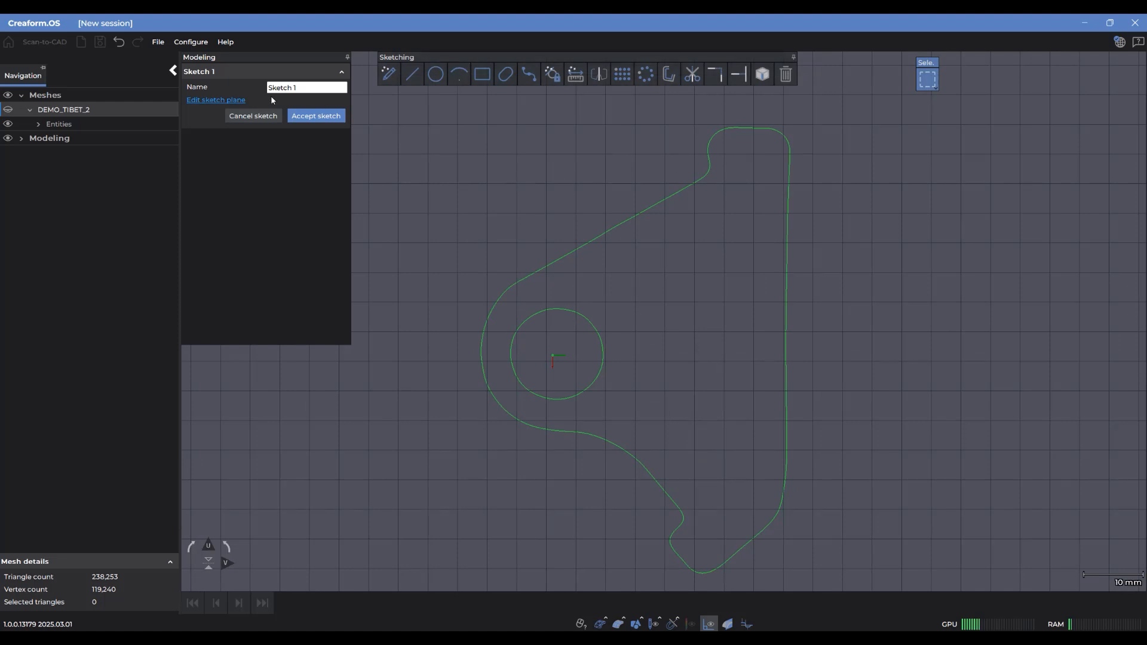
# Reopen the sketch plane for editing and shift the section plane across to the opposite lug, at an offset of about -113.70 mm
pyautogui.click(224, 100)
pyautogui.moveTo(615, 315)
pyautogui.mouseDown()
pyautogui.moveTo(740, 372)
pyautogui.moveTo(679, 351)
pyautogui.mouseUp()
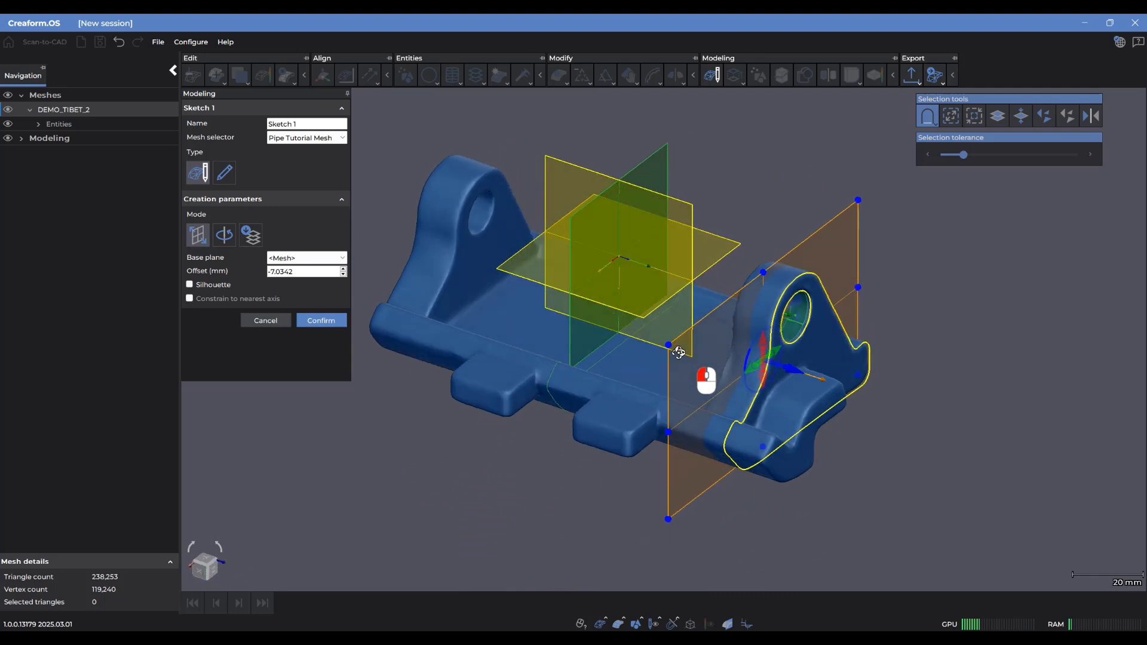
pyautogui.moveTo(794, 368); pyautogui.dragTo(455, 310)
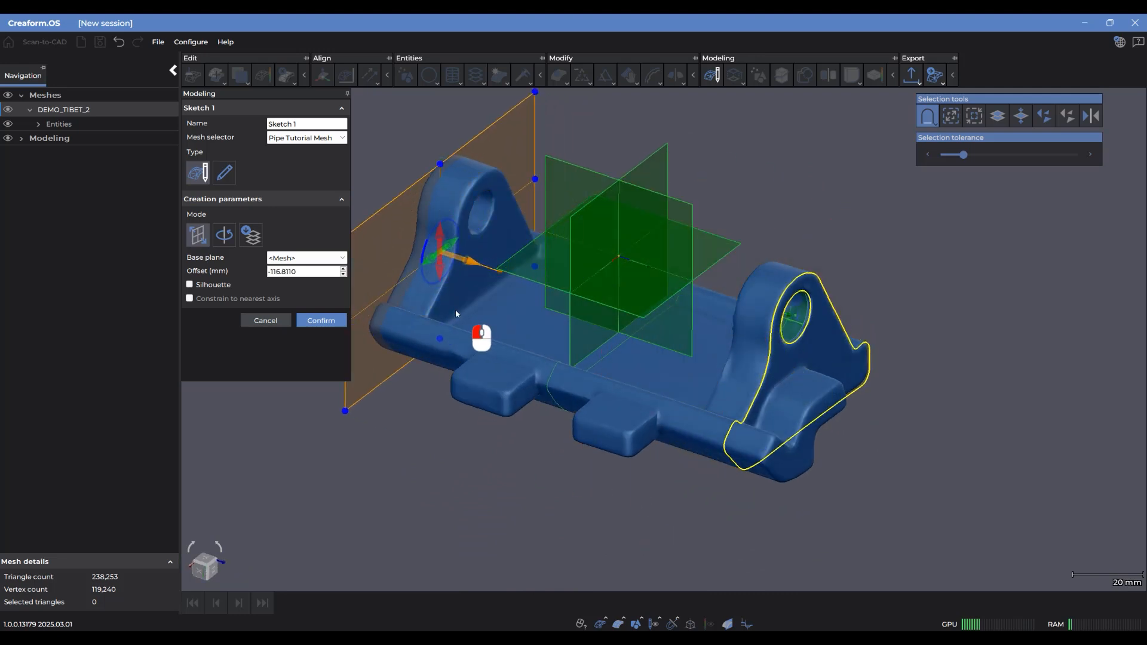
pyautogui.moveTo(594, 382)
pyautogui.mouseDown()
pyautogui.moveTo(606, 361)
pyautogui.moveTo(659, 369)
pyautogui.moveTo(651, 375)
pyautogui.mouseUp()
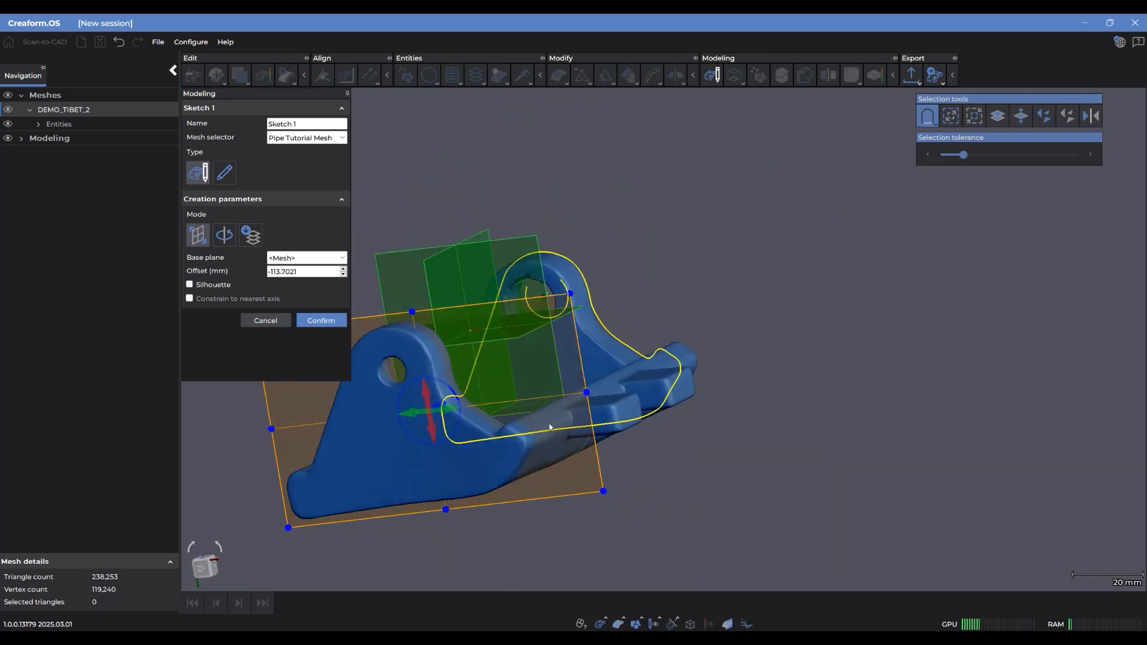
# Redefine the base plane by selecting the mesh on the outer face of the opposite lug
pyautogui.keyDown('ctrl'); pyautogui.click(419, 452); pyautogui.keyUp('ctrl')
pyautogui.moveTo(408, 447)
pyautogui.mouseDown()
pyautogui.moveTo(467, 470)
pyautogui.moveTo(510, 462)
pyautogui.mouseUp()
pyautogui.moveTo(464, 464); pyautogui.dragTo(733, 415, button='middle')
pyautogui.moveTo(733, 418)
pyautogui.mouseDown()
pyautogui.moveTo(609, 377)
pyautogui.moveTo(545, 396)
pyautogui.moveTo(666, 469)
pyautogui.mouseUp()
pyautogui.moveTo(670, 369); pyautogui.dragTo(649, 365)
# Shift the redefined section plane inward to an offset of about -5.76 mm and confirm the edited sketch plane
pyautogui.moveTo(832, 381); pyautogui.dragTo(802, 369)
pyautogui.moveTo(572, 409); pyautogui.dragTo(723, 427, button='middle')
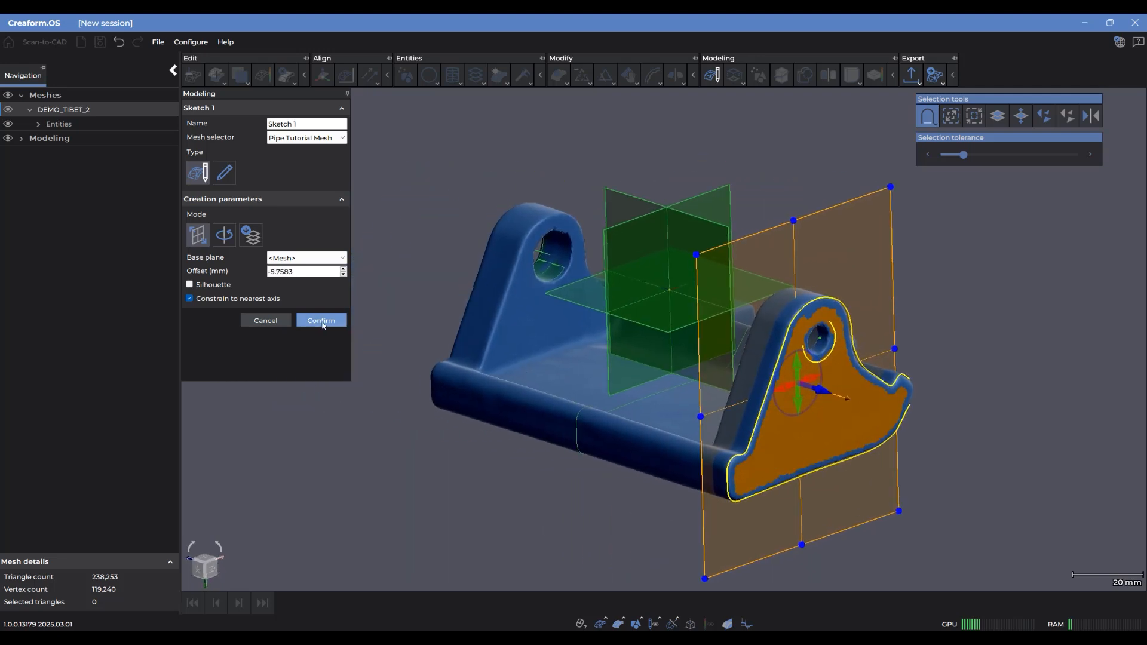
pyautogui.click(321, 320)
pyautogui.scroll(-2, 721, 357)
pyautogui.moveTo(721, 357); pyautogui.dragTo(723, 367, button='middle')
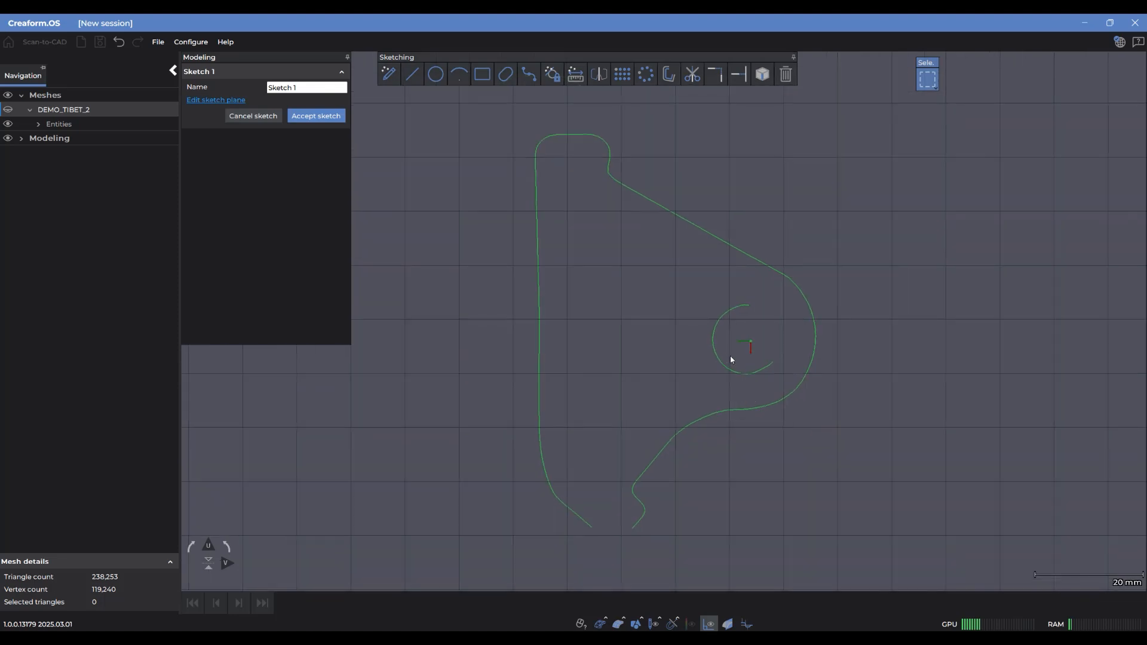